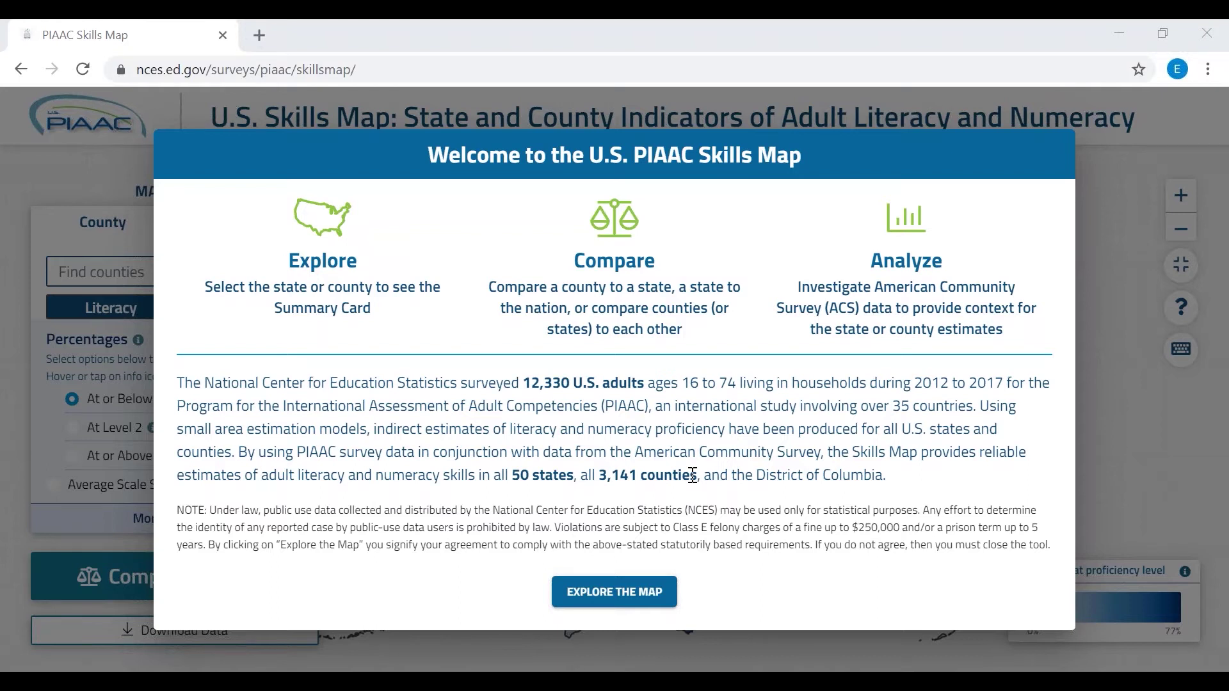
- Enter the skills map from the welcome notice, view the county numeracy map, and return to the literacy map
click(624, 594)
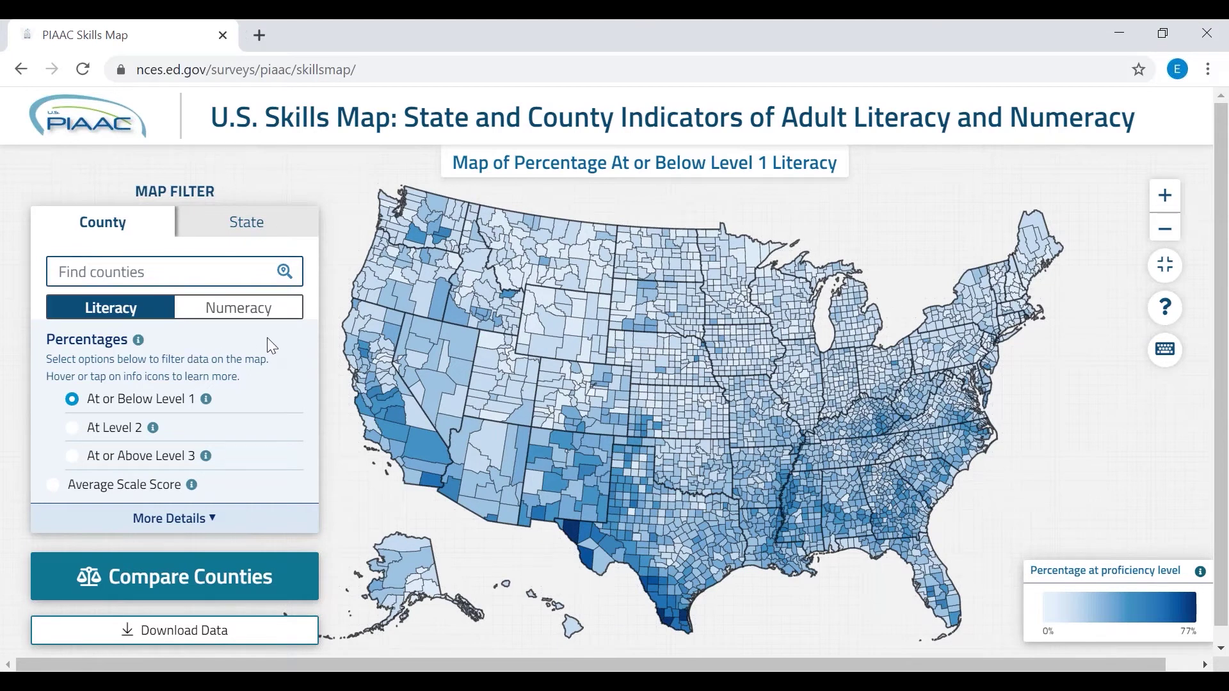
click(260, 315)
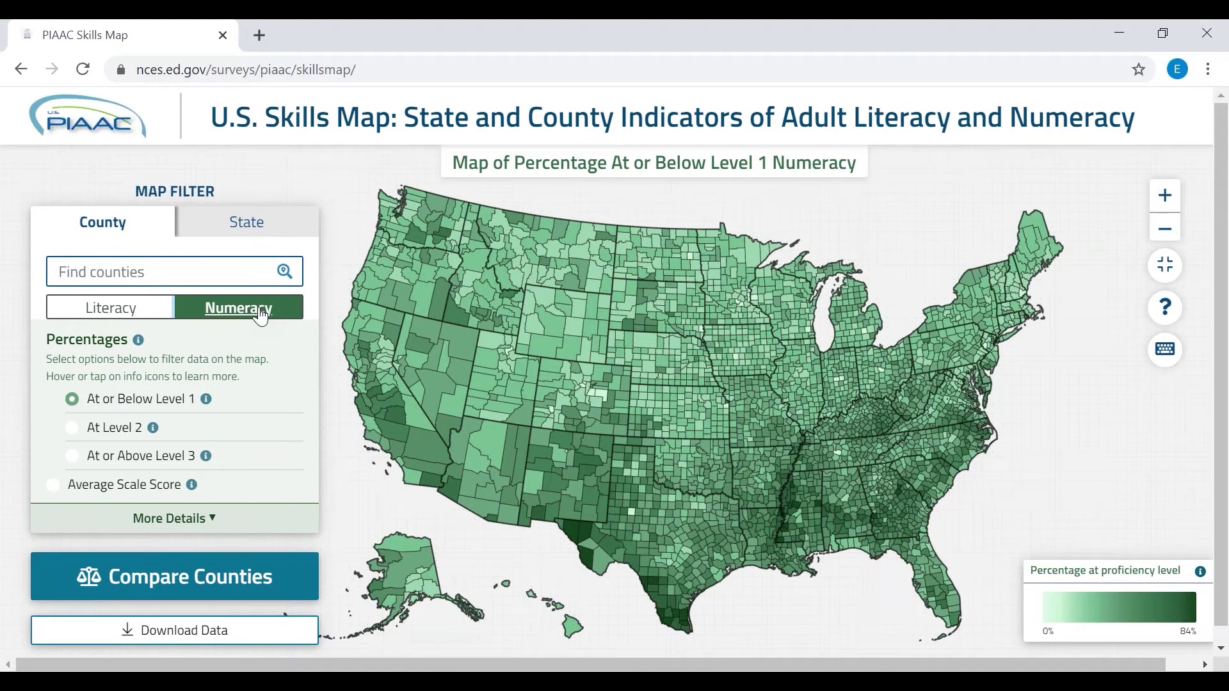
click(135, 312)
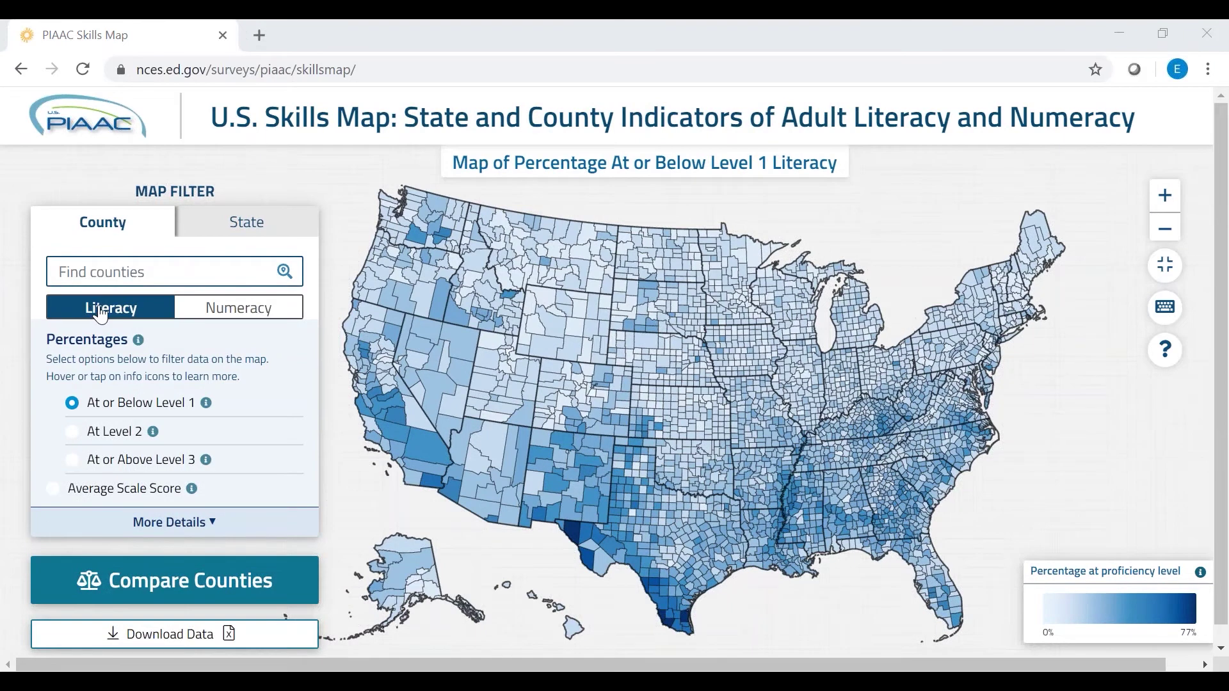
- View the state-level literacy map by At or Above Level 3, At Level 2 and Average Scale Score
click(210, 235)
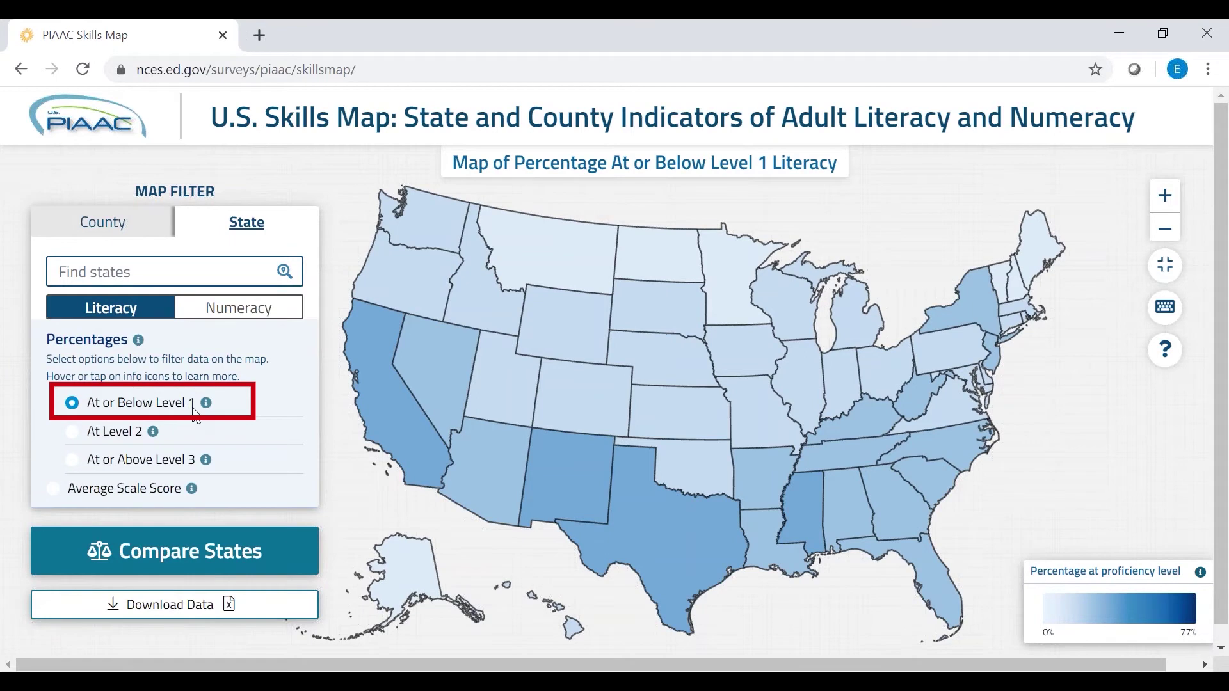
mouse_move(206, 402)
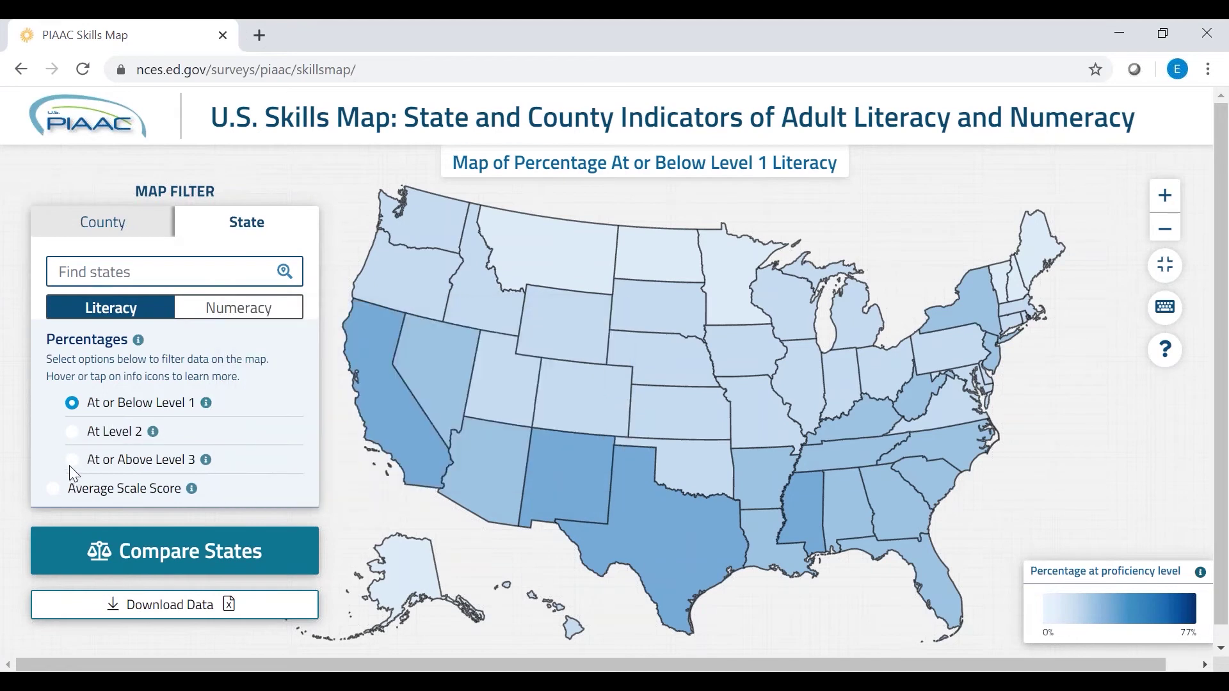
click(70, 464)
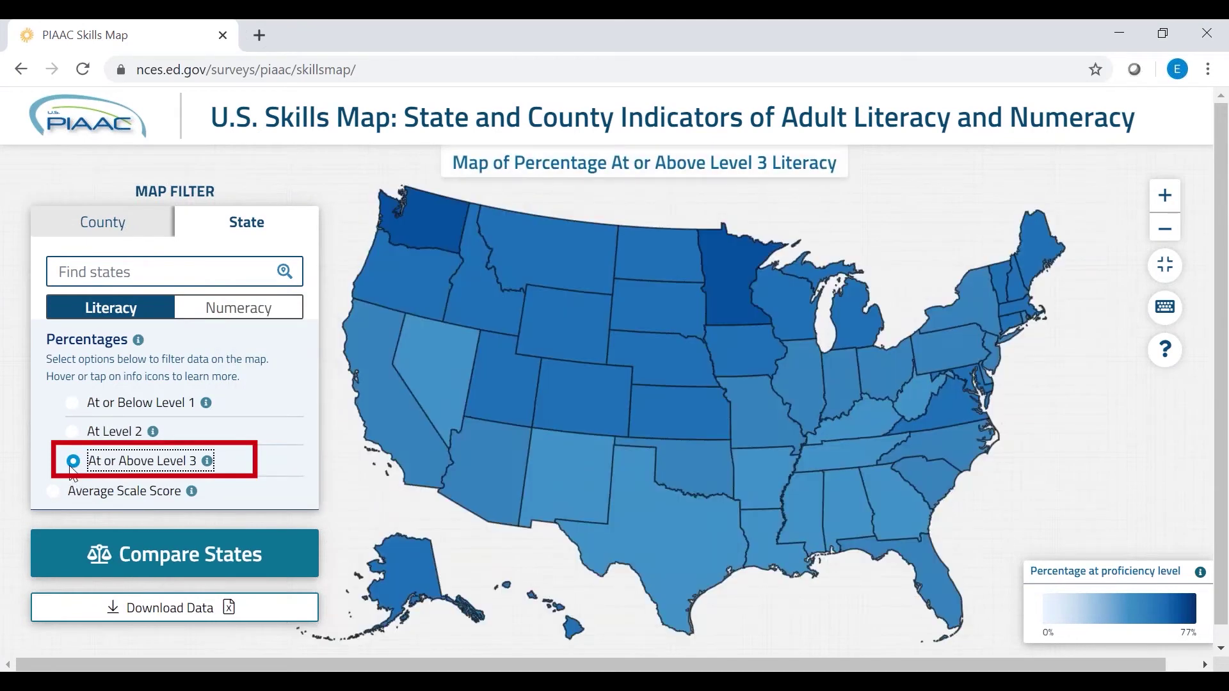
click(72, 434)
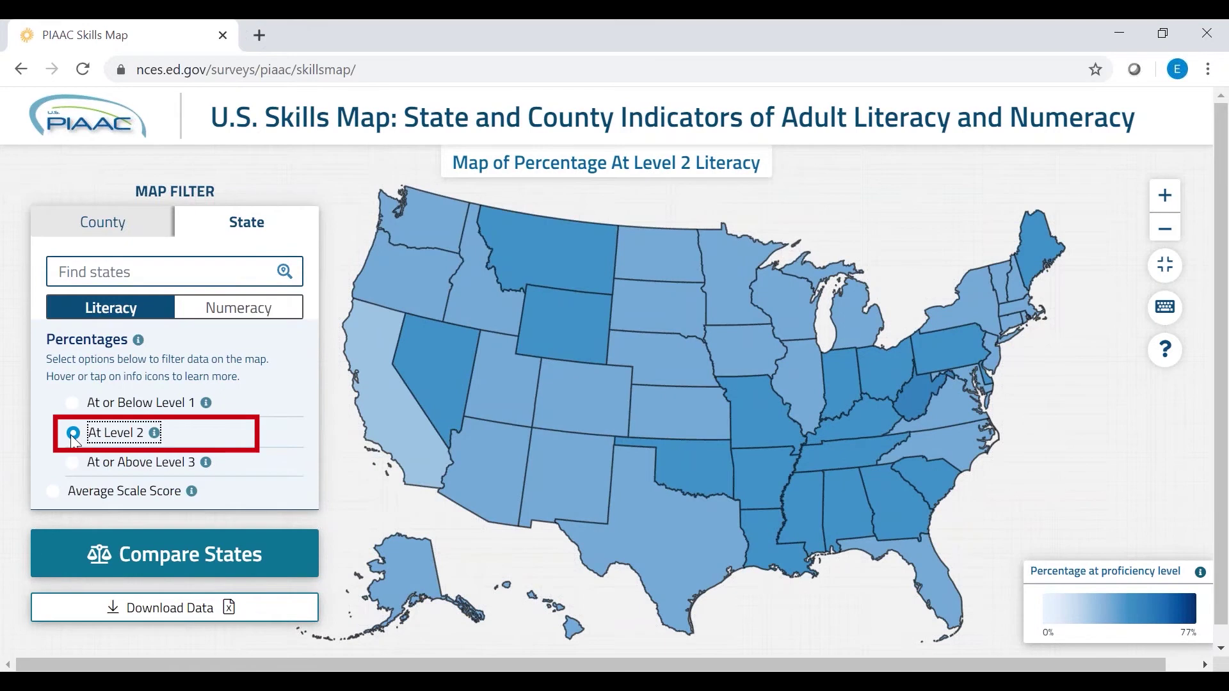
click(53, 492)
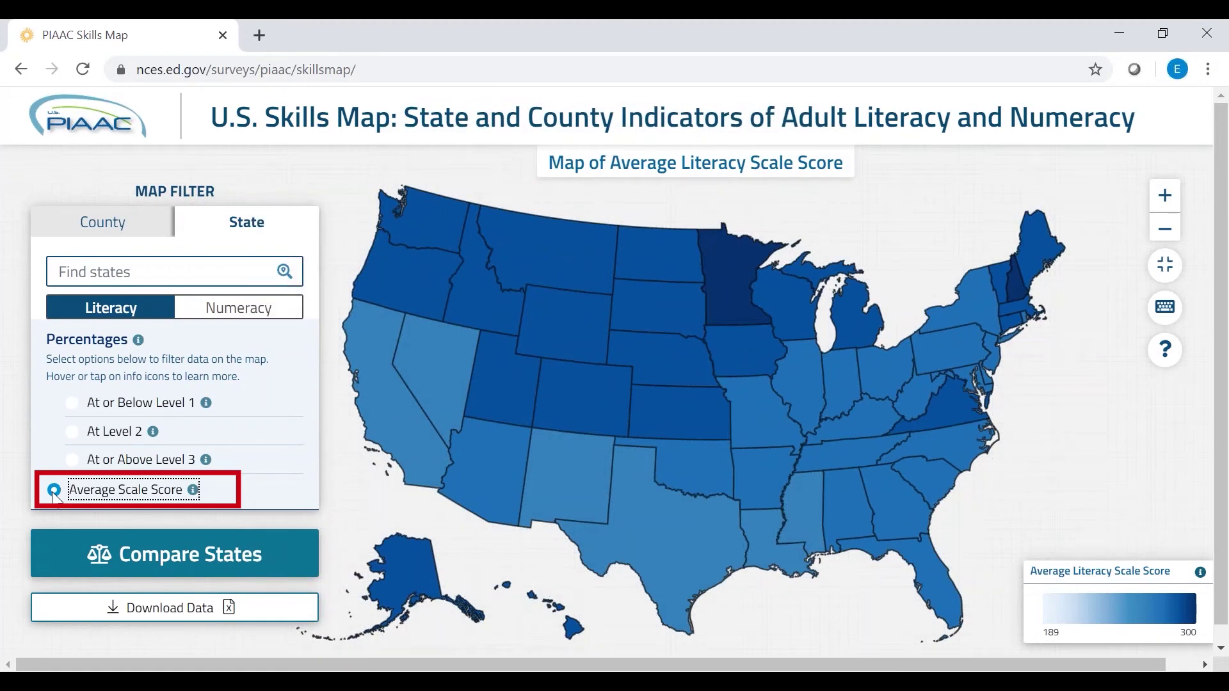
- Return to the county-level map and show literacy At or Below Level 1, followed by At or Above Level 3
click(117, 234)
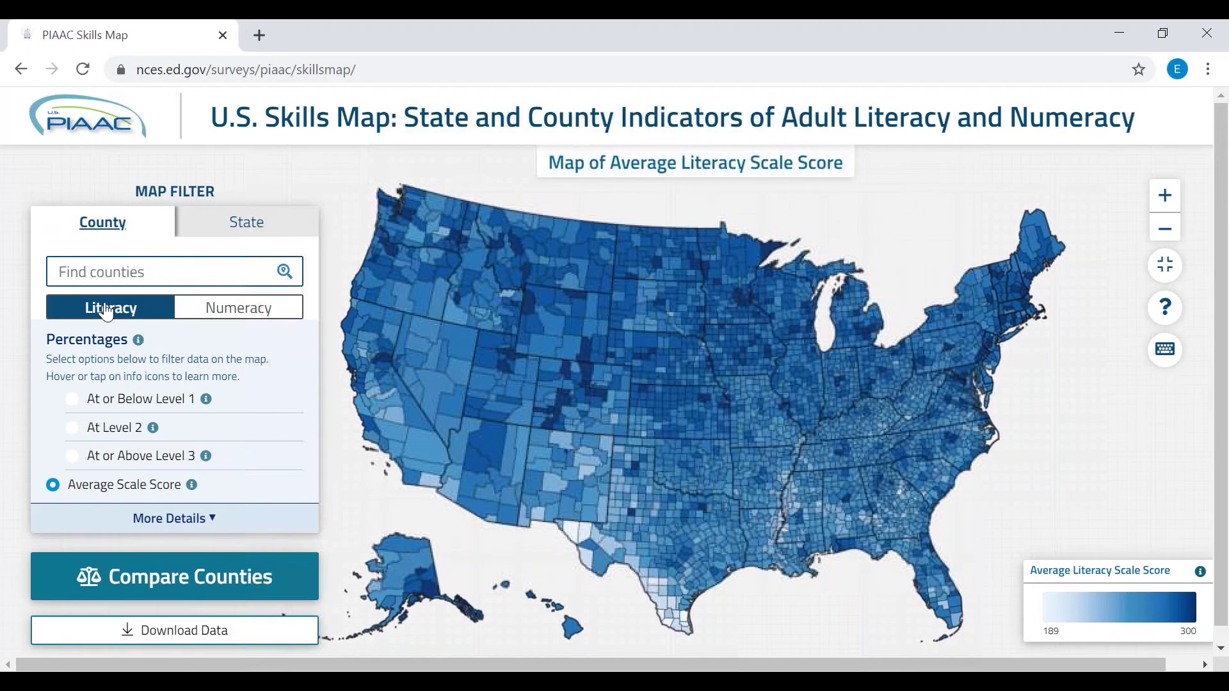
click(76, 399)
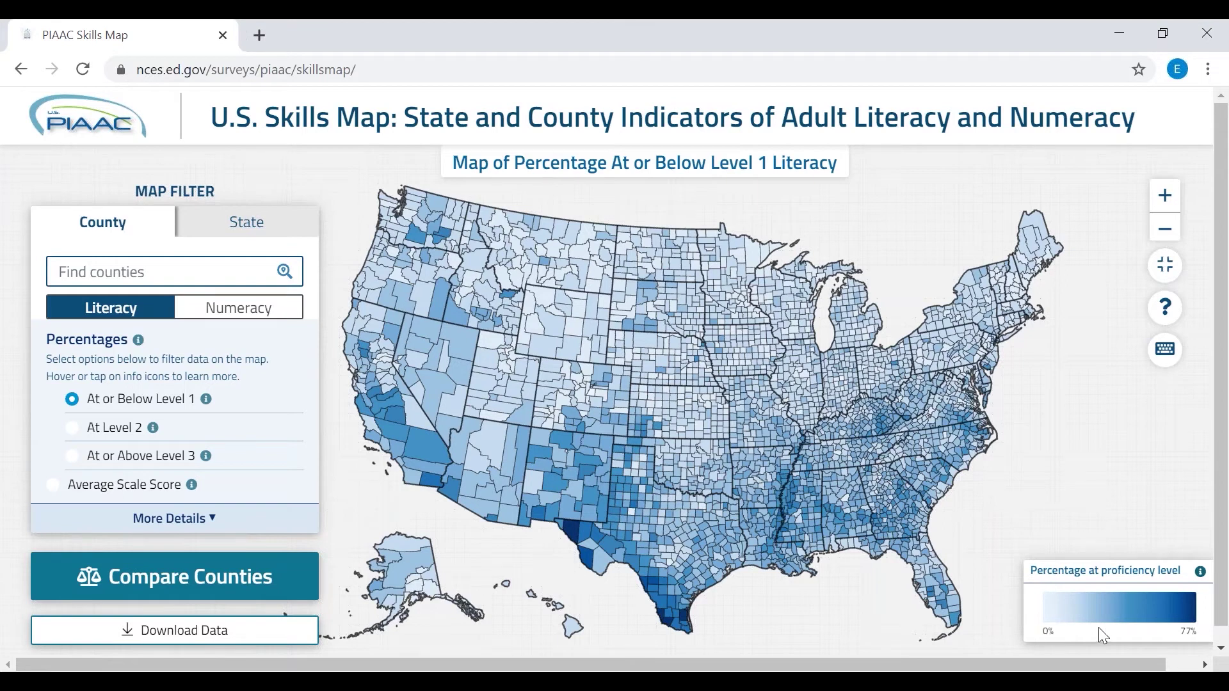
key(Tab)
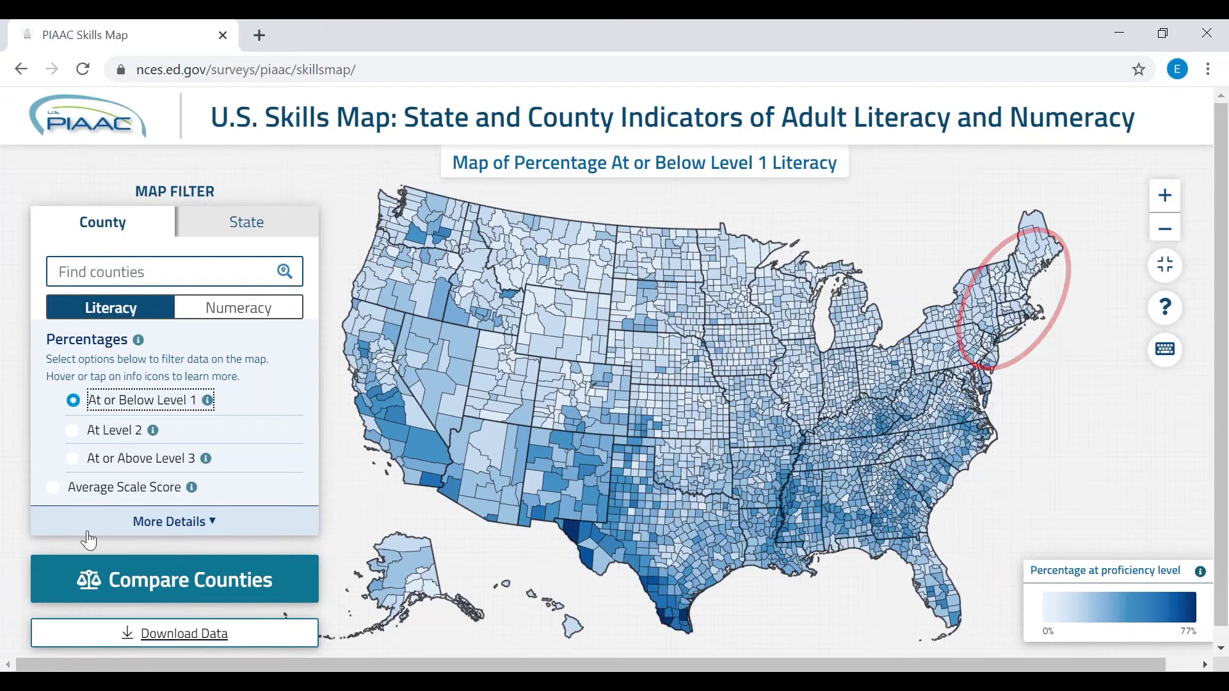
click(72, 457)
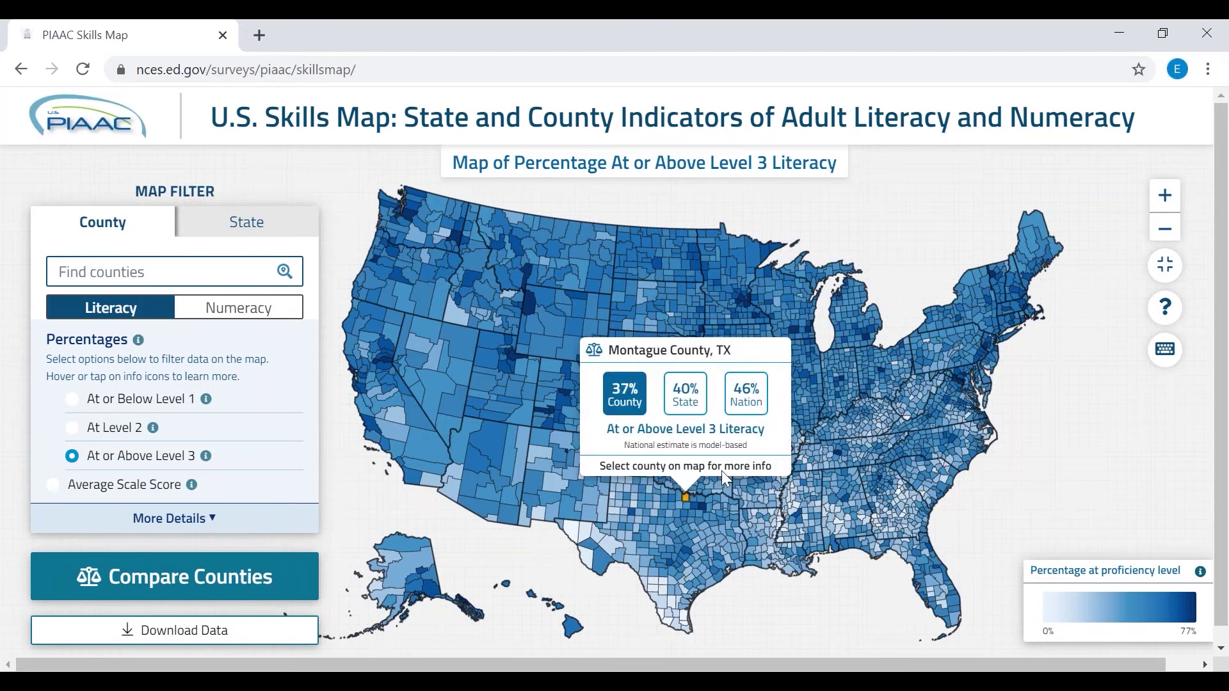
- Open the summary card for Cleveland County, Oklahoma, and switch it to Marshall County
mouse_move(693, 471)
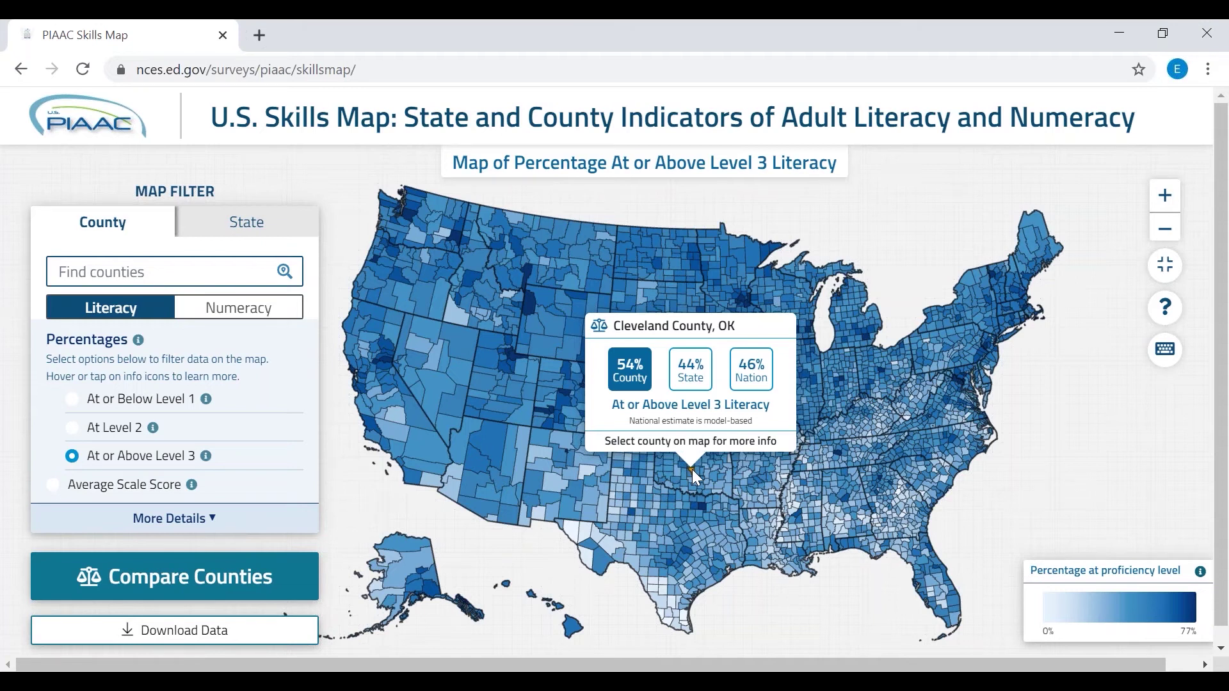
click(692, 469)
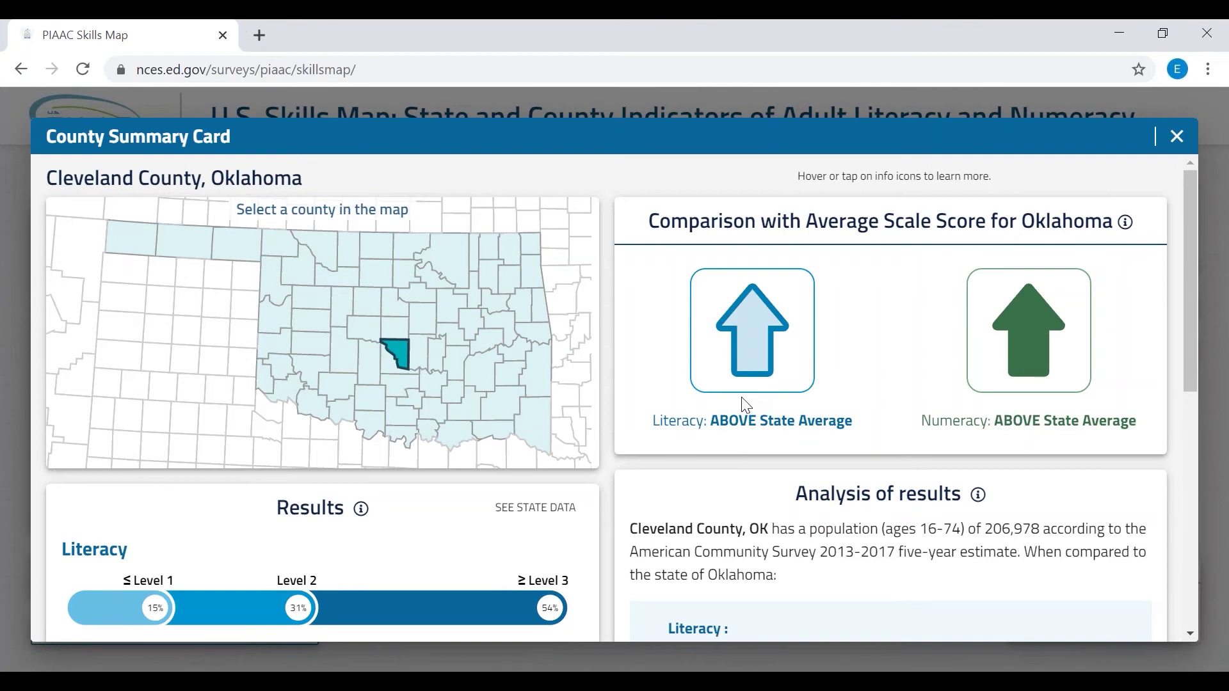
click(428, 429)
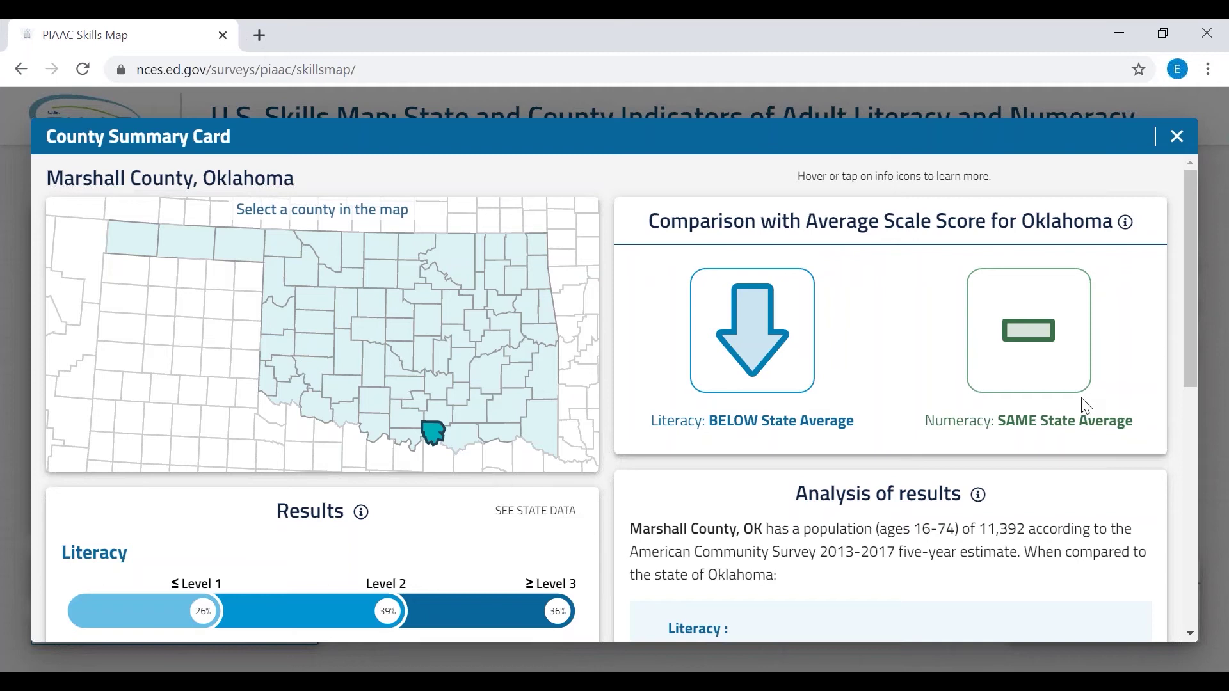
- Examine Marshall County's results, including the Level 2 literacy interval, and show the state data alongside them
scroll(1086, 406, down, 1)
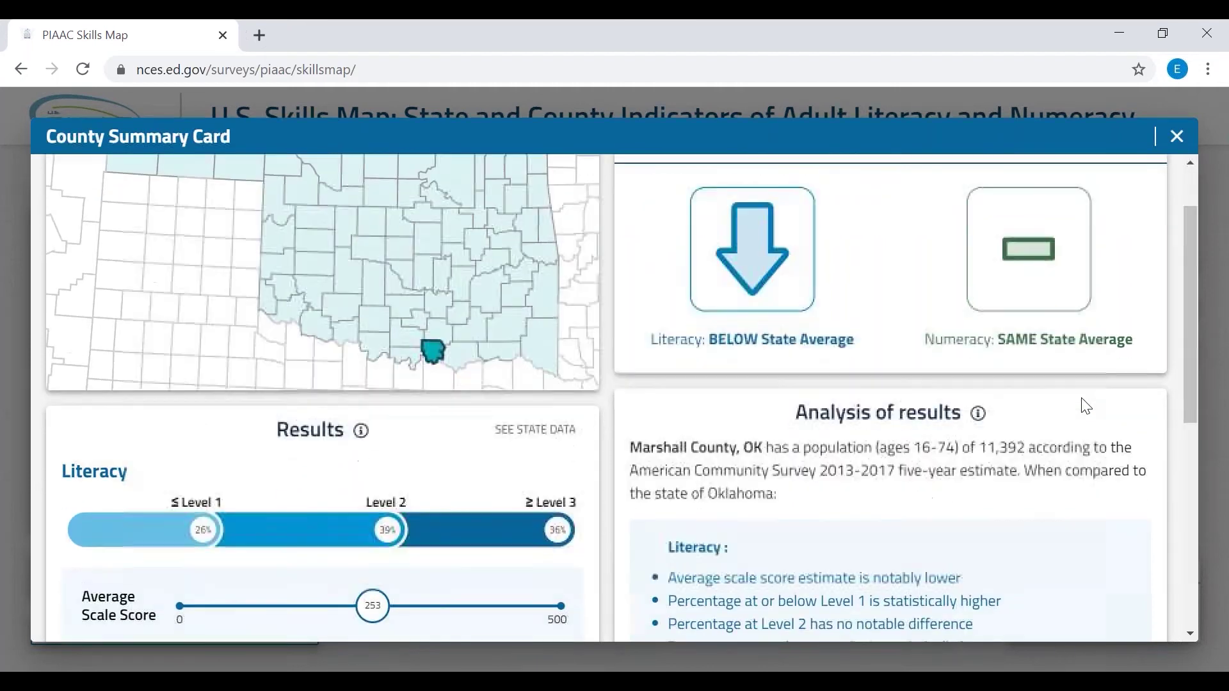
scroll(1086, 406, down, 2)
scroll(1086, 407, down, 1)
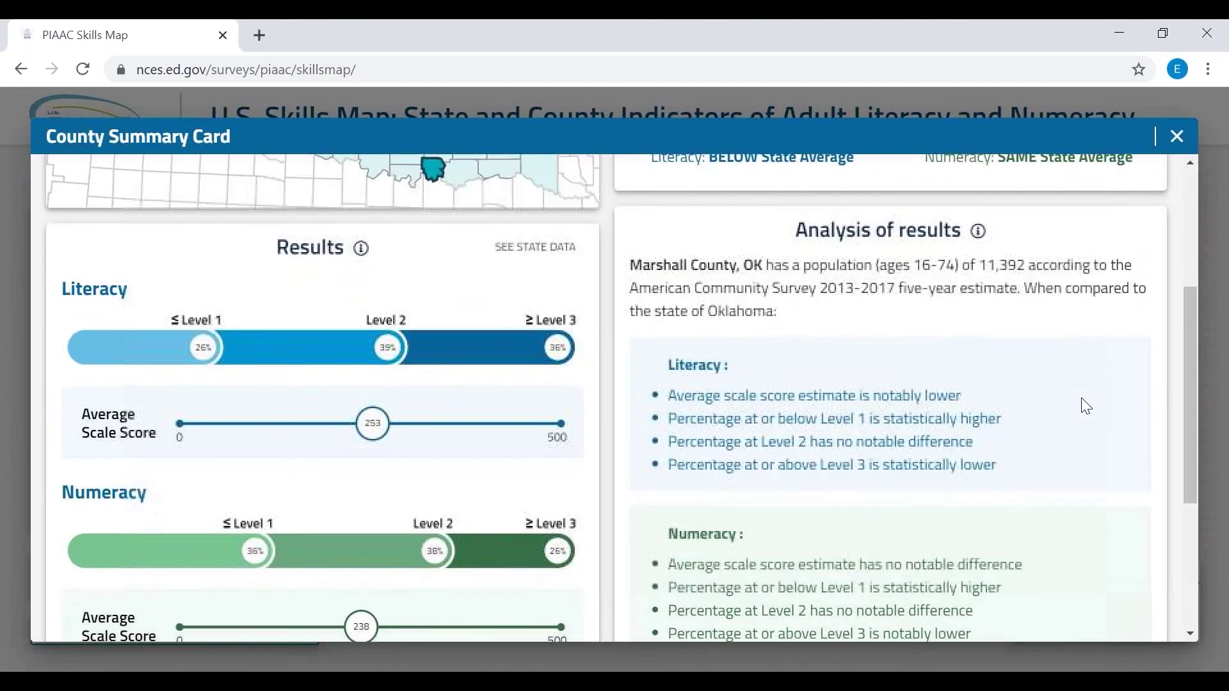
scroll(1086, 406, down, 1)
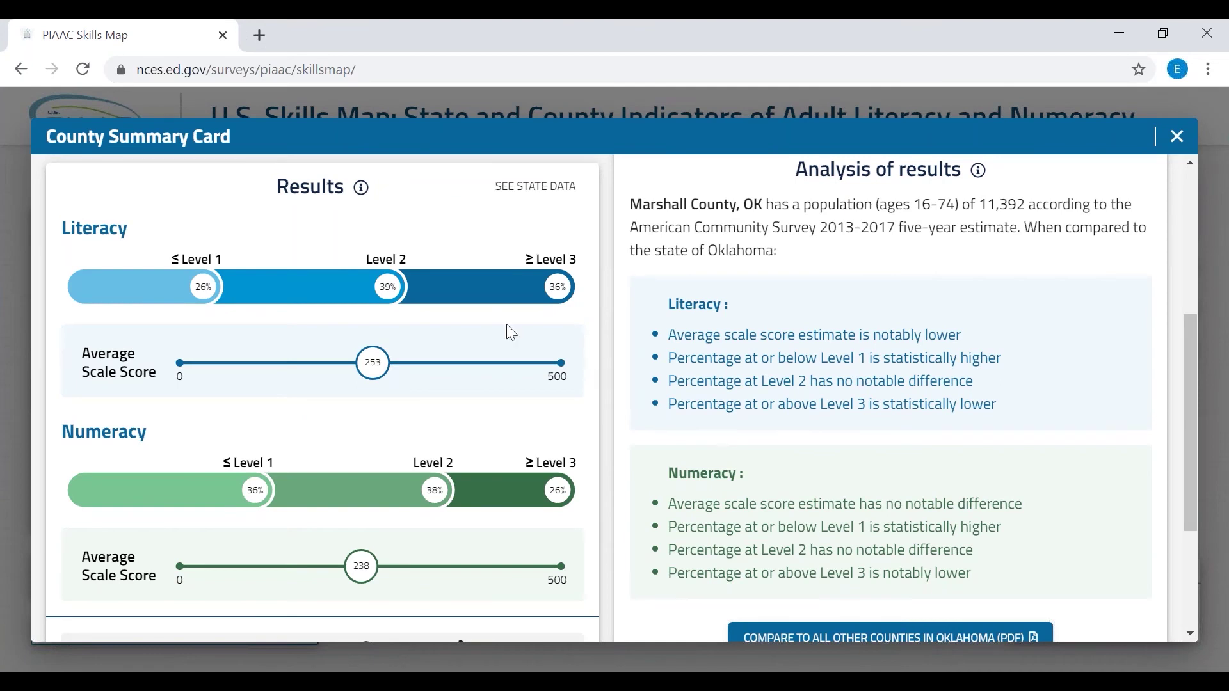
mouse_move(391, 298)
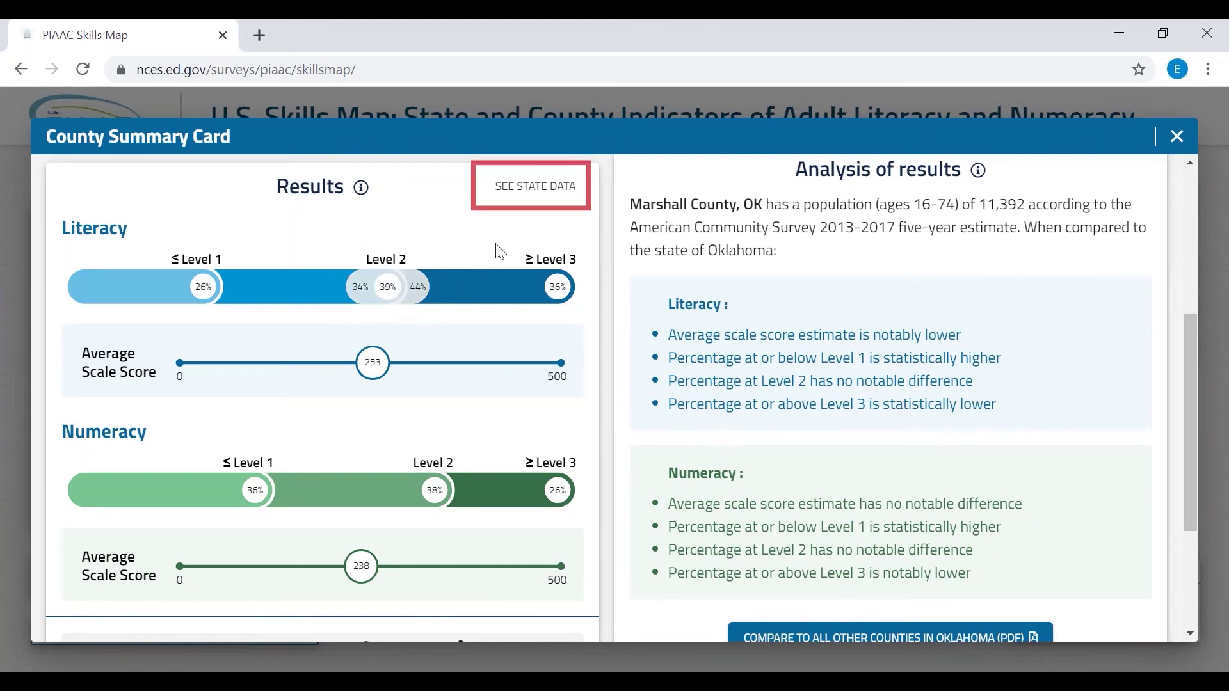
click(527, 196)
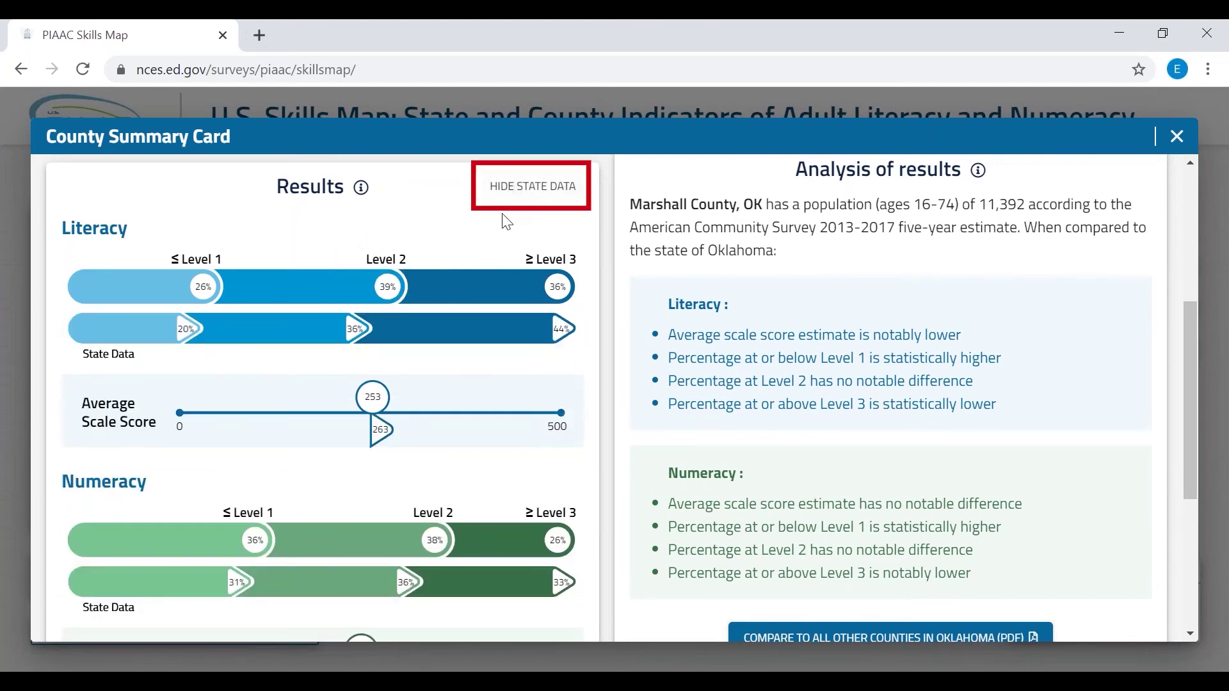
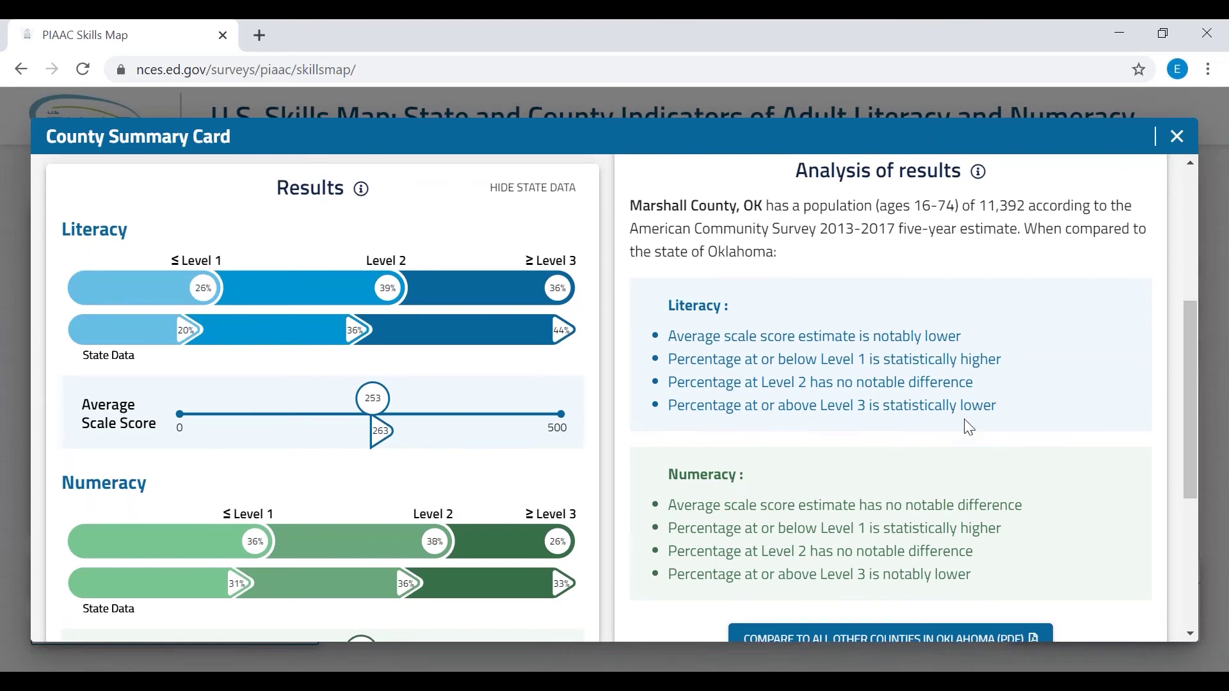
- Review the literacy and numeracy charts in the PDF comparing all Oklahoma counties, and close it and the summary card
scroll(970, 428, down, 2)
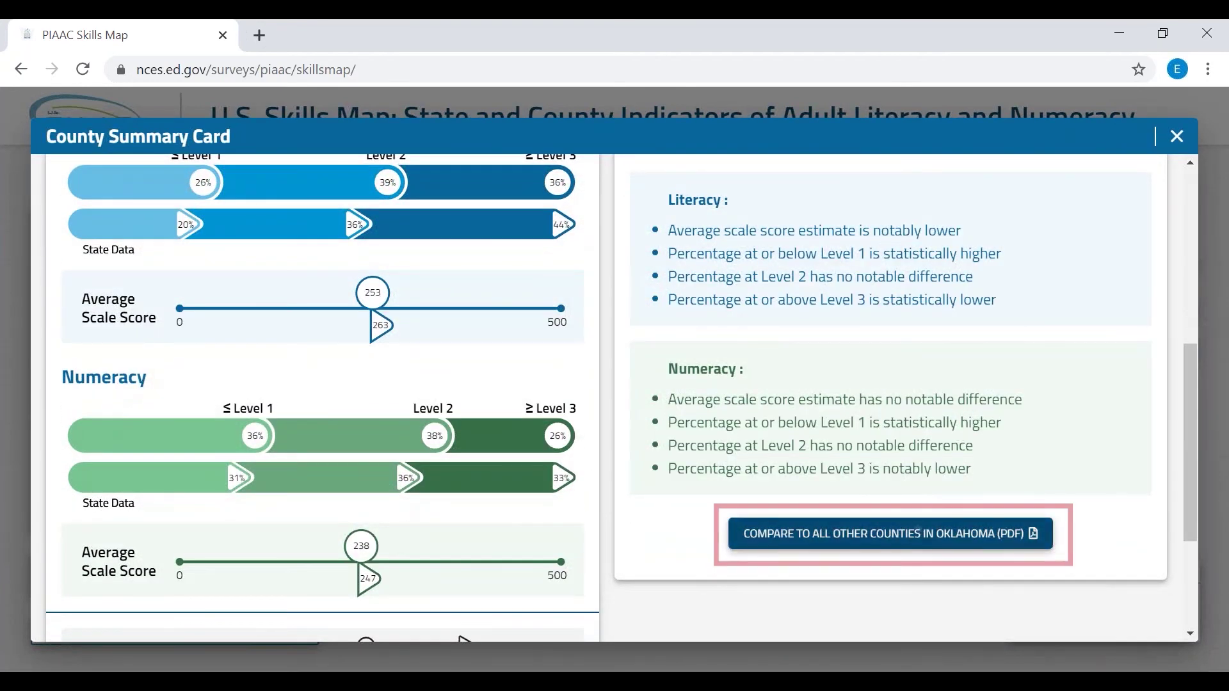
click(920, 536)
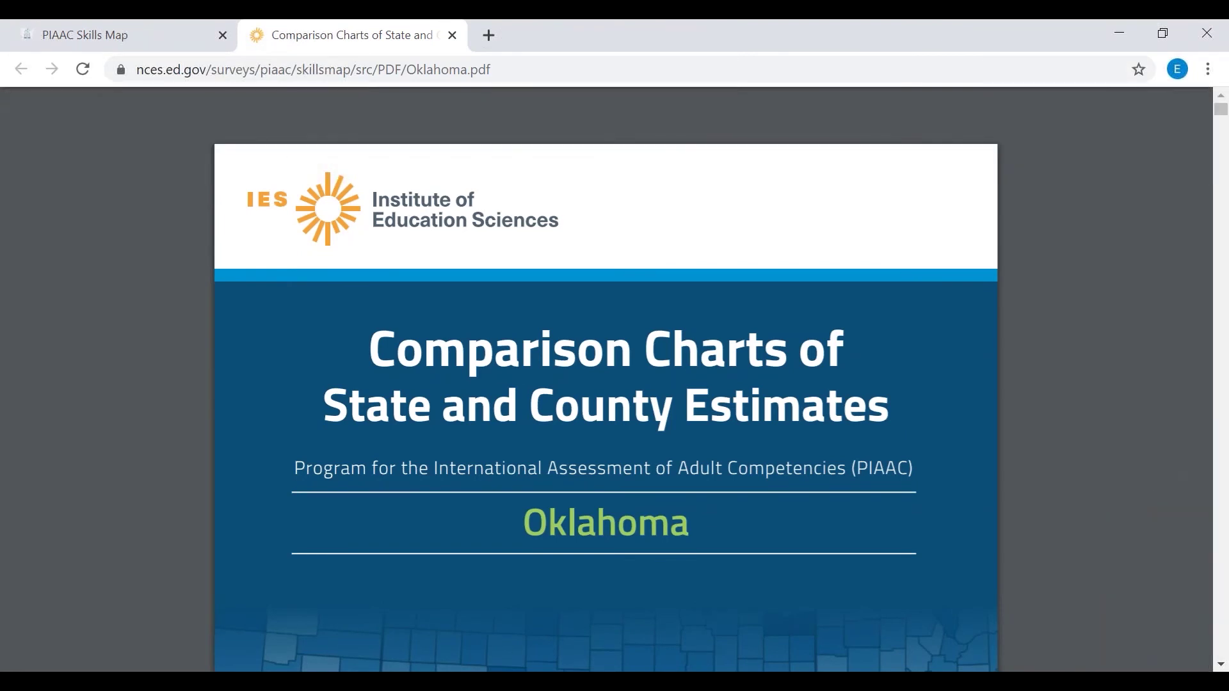
scroll(606, 378, down, 15)
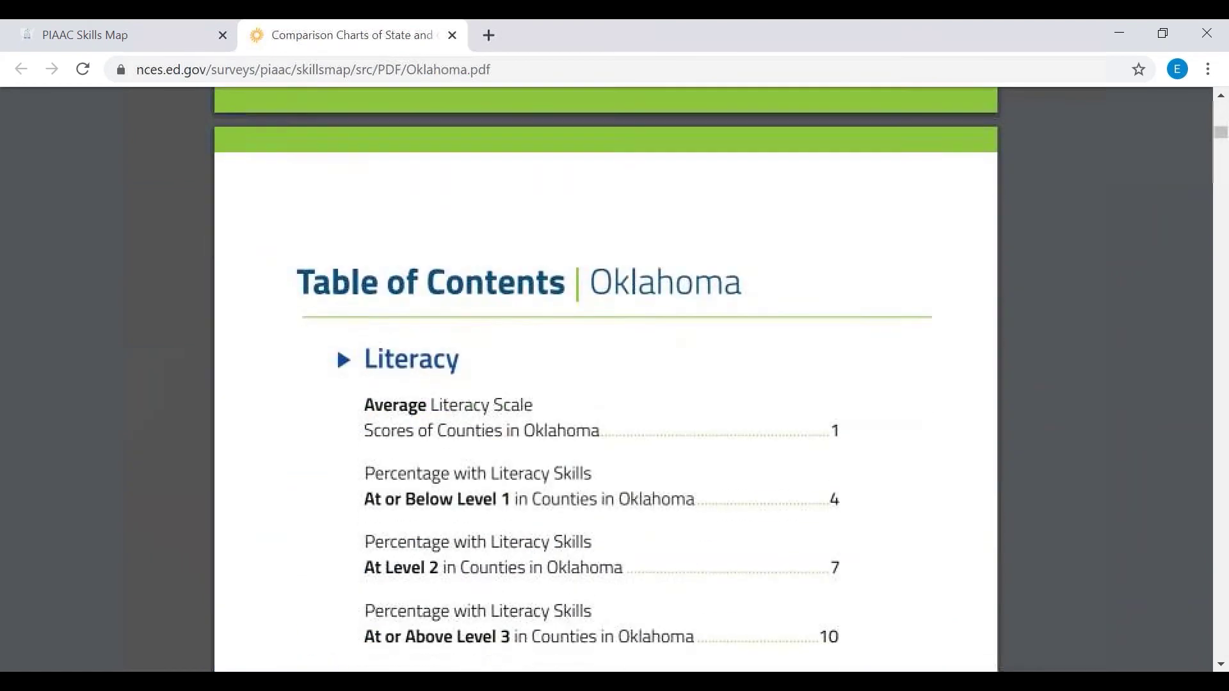
scroll(606, 378, down, 10)
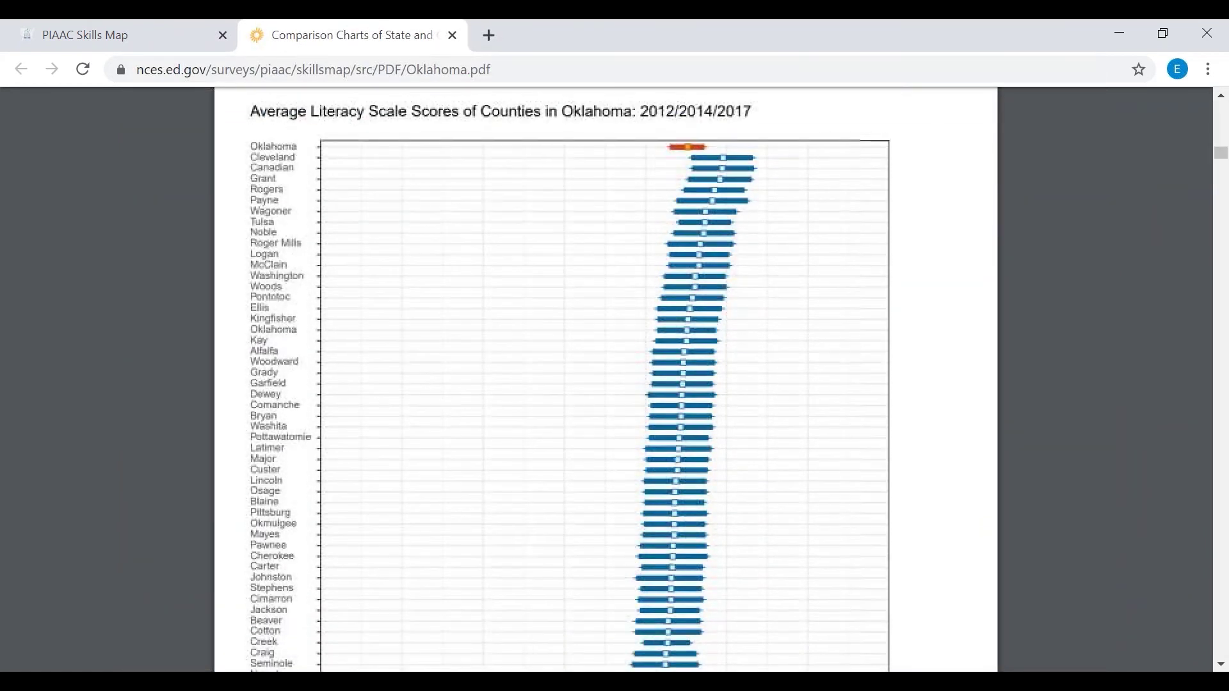
scroll(606, 378, down, 1)
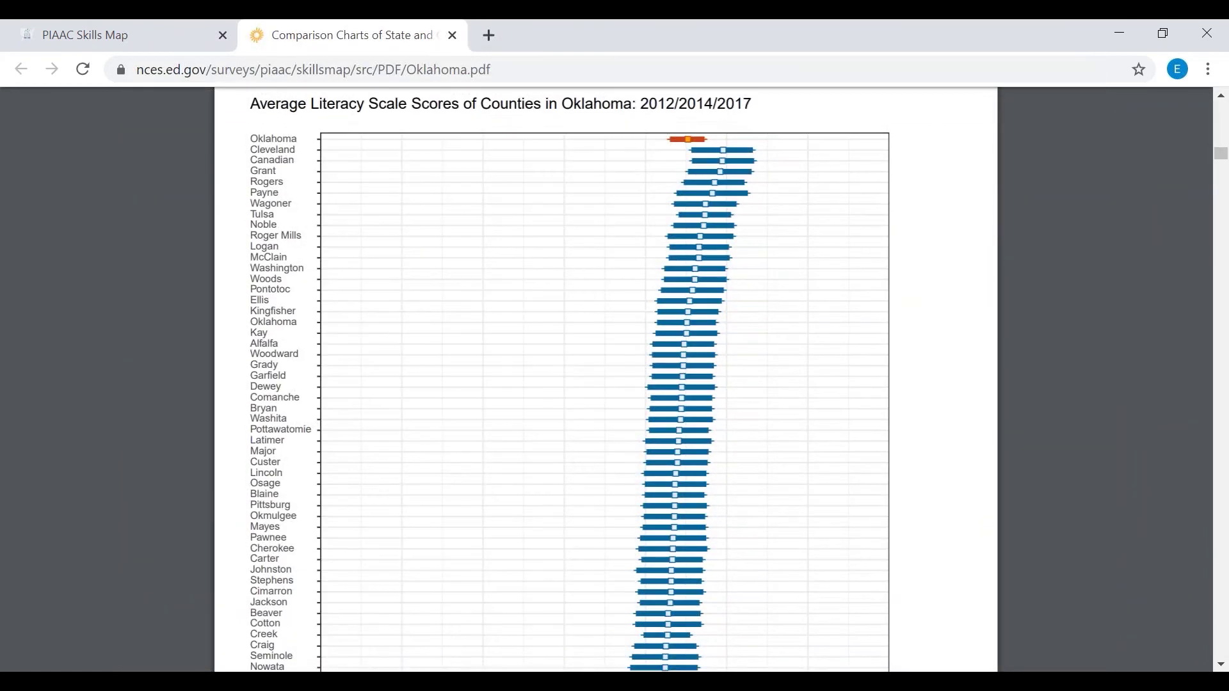
scroll(606, 378, down, 15)
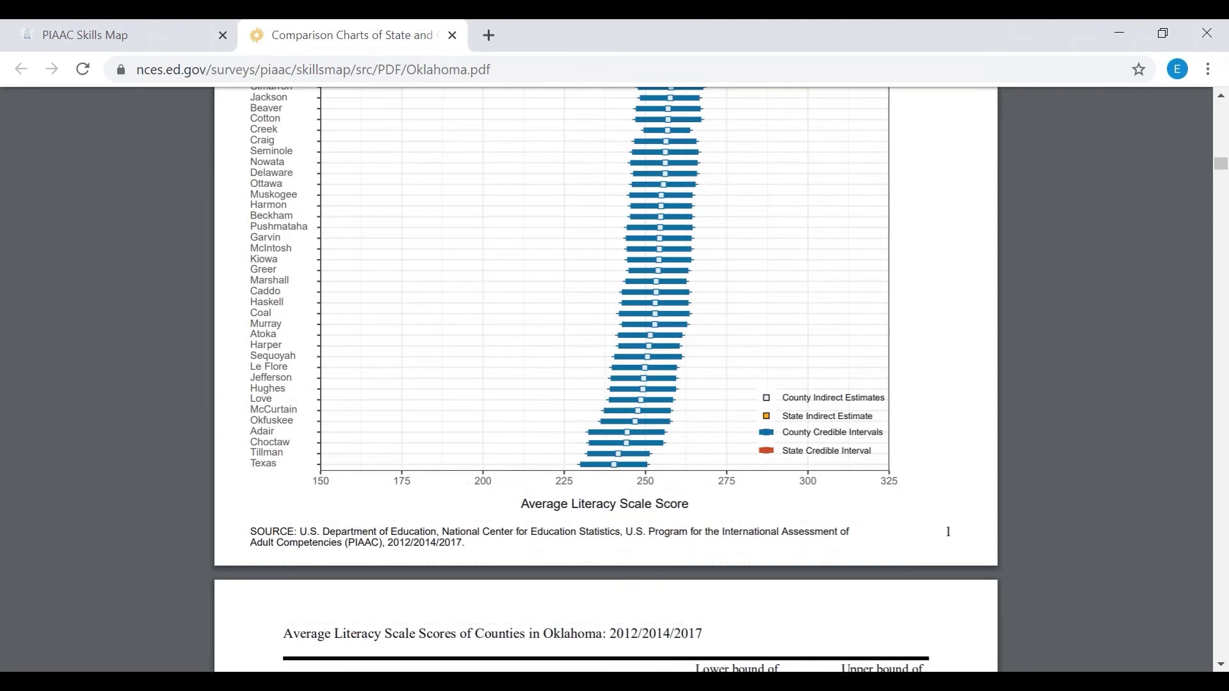
scroll(877, 313, down, 20)
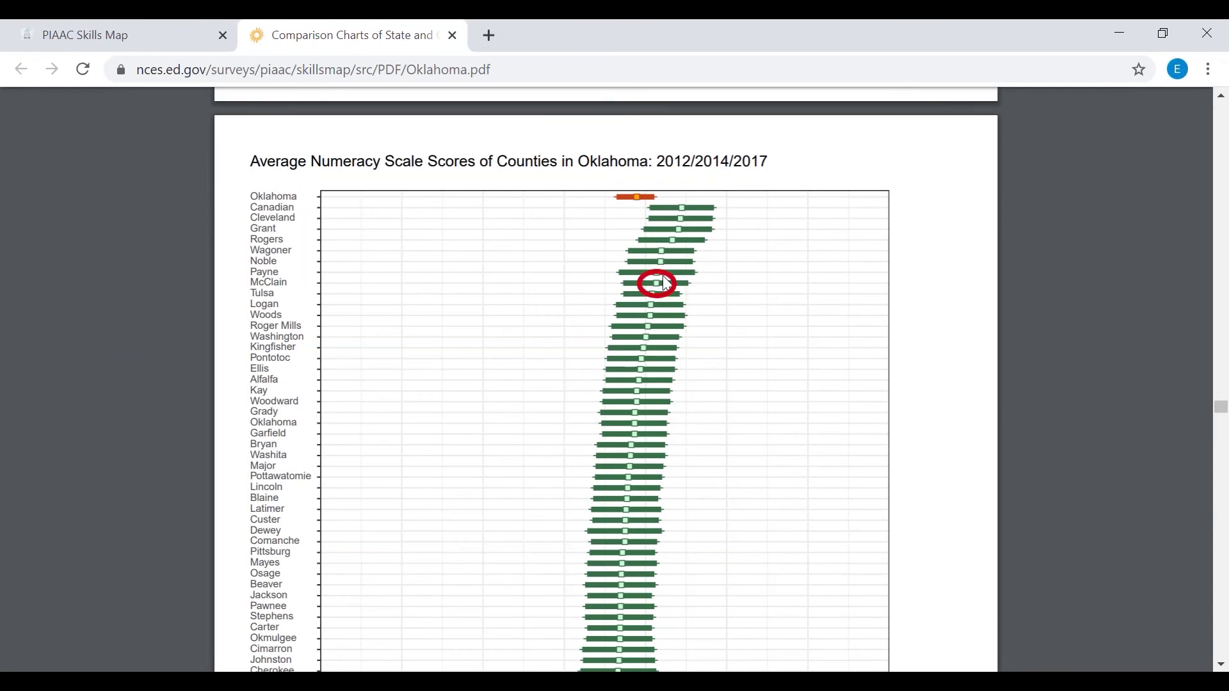
click(452, 36)
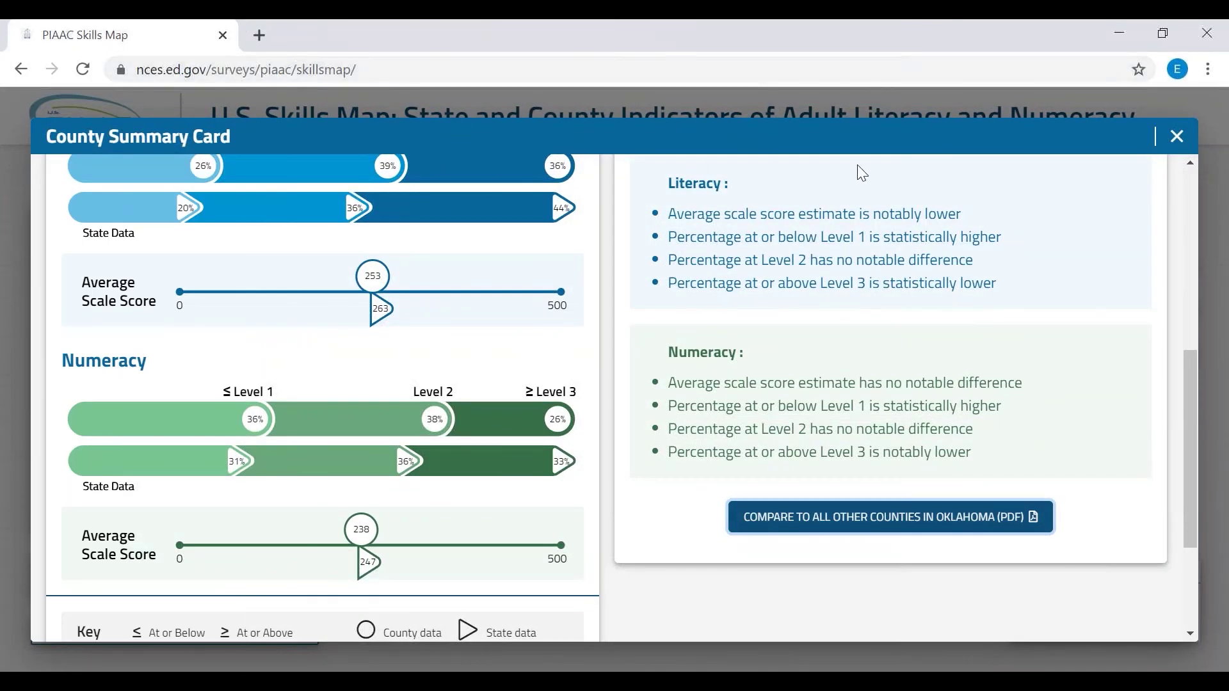
click(1177, 137)
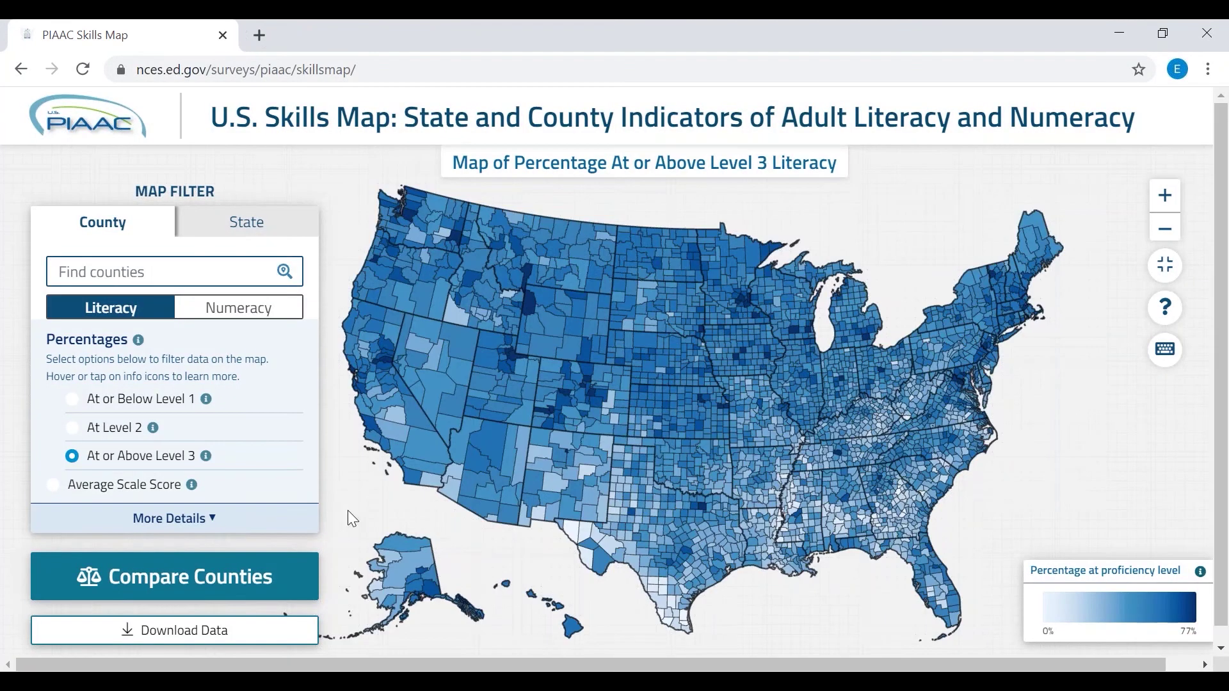
- Start a county comparison with Boulder County, Colorado, as the first county
click(237, 579)
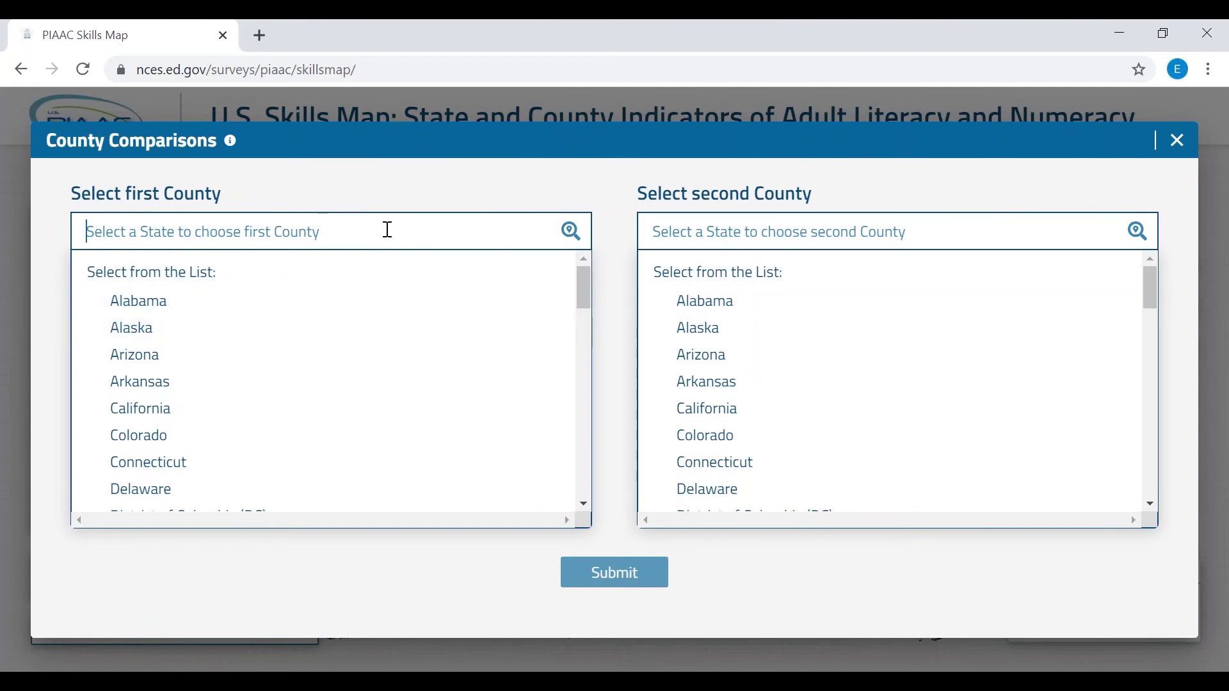
click(139, 435)
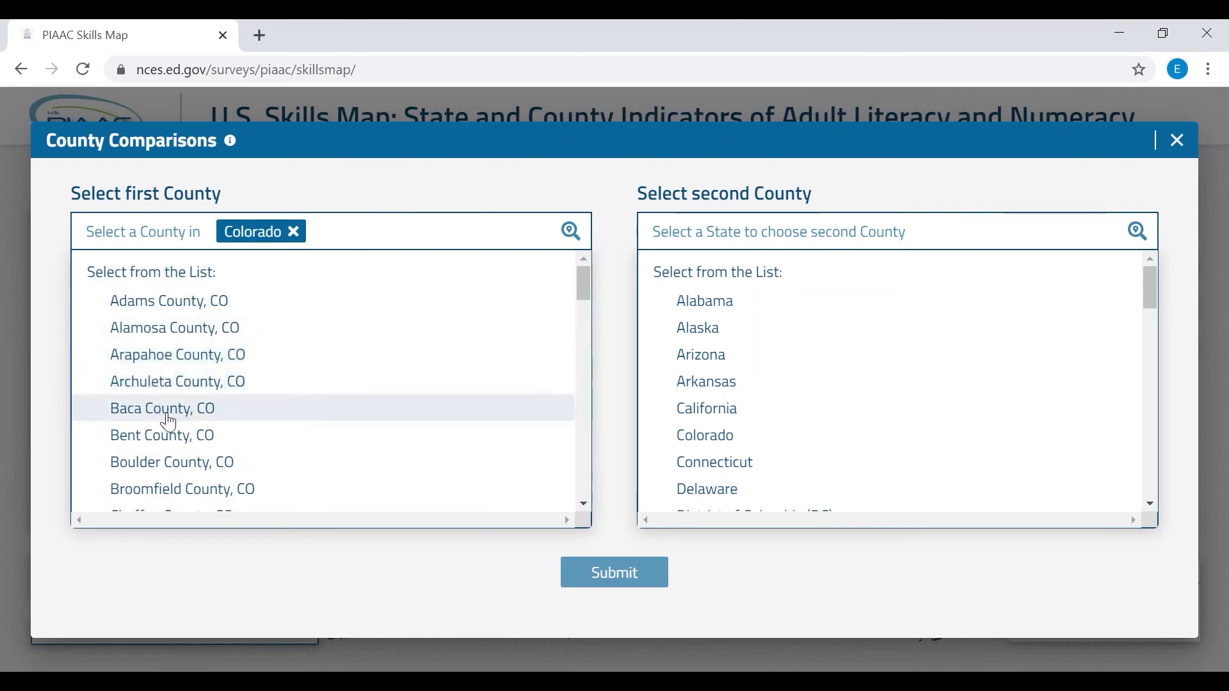
click(160, 469)
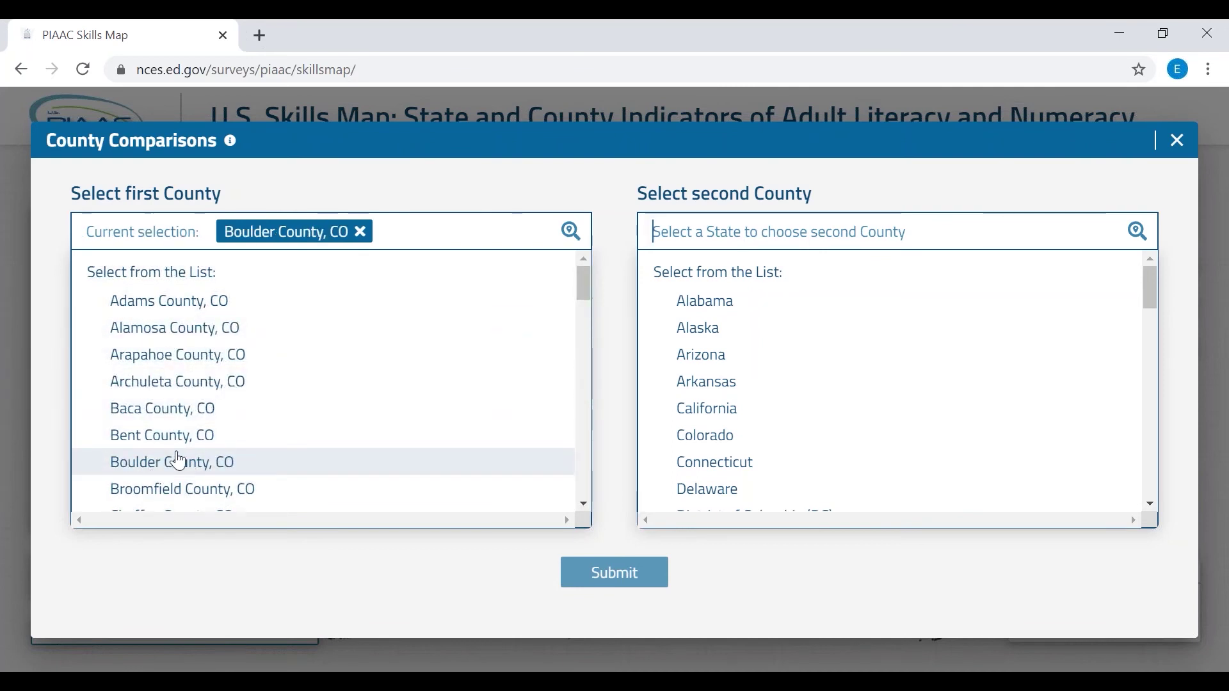
- Choose Salt Lake County, Utah, as the second county and submit the comparison with Boulder County, Colorado
click(706, 231)
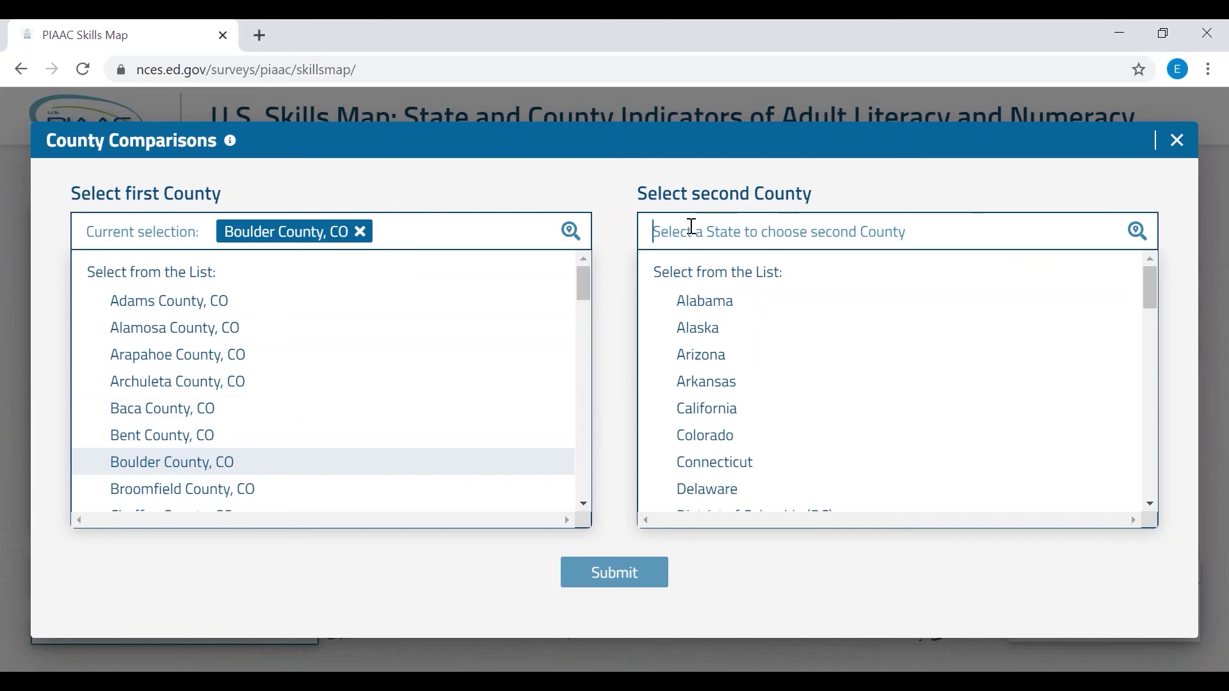
text(uta)
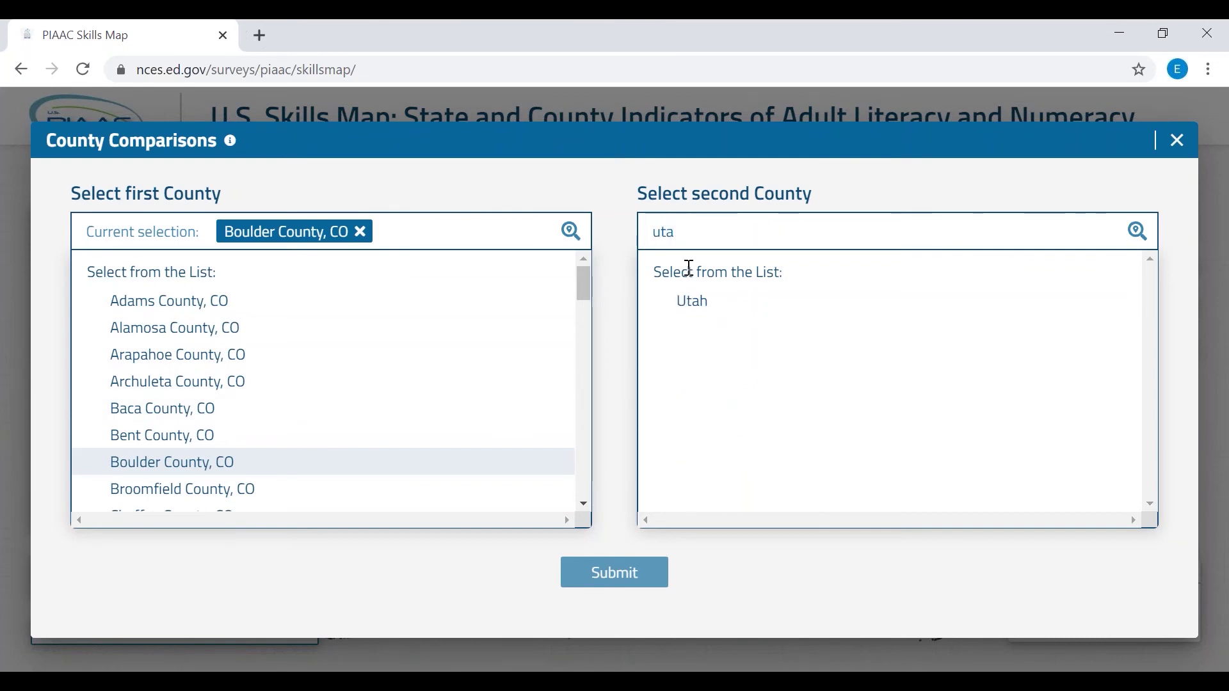
click(681, 300)
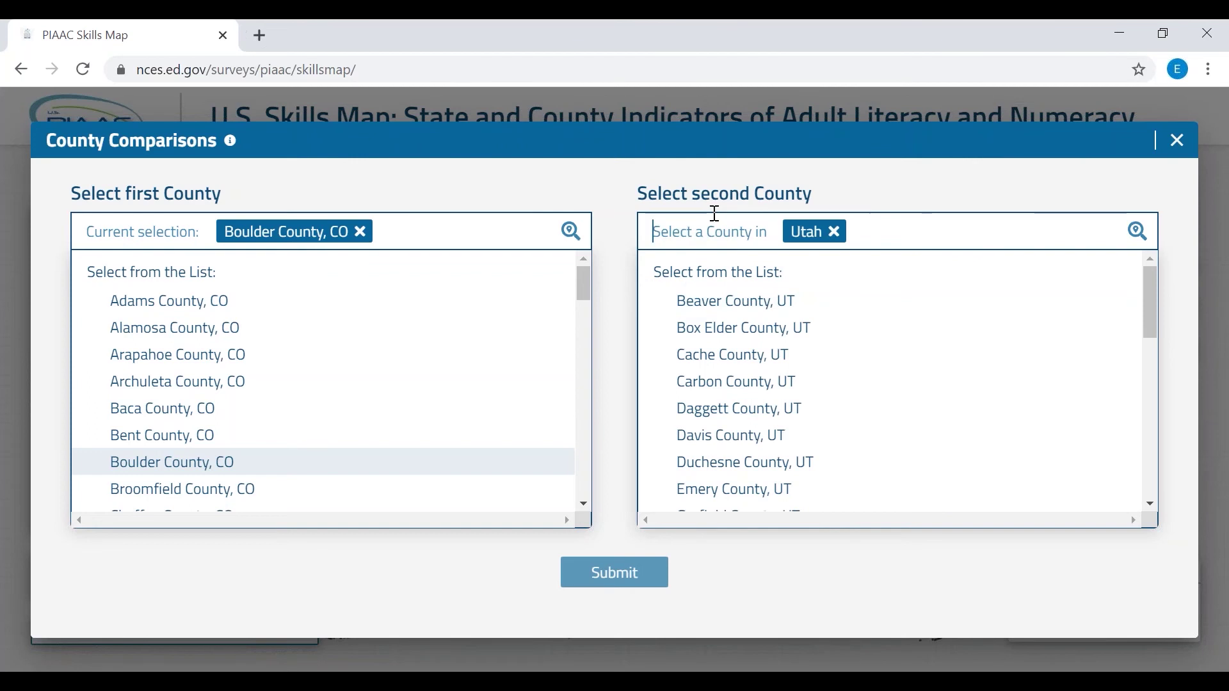
text(sal)
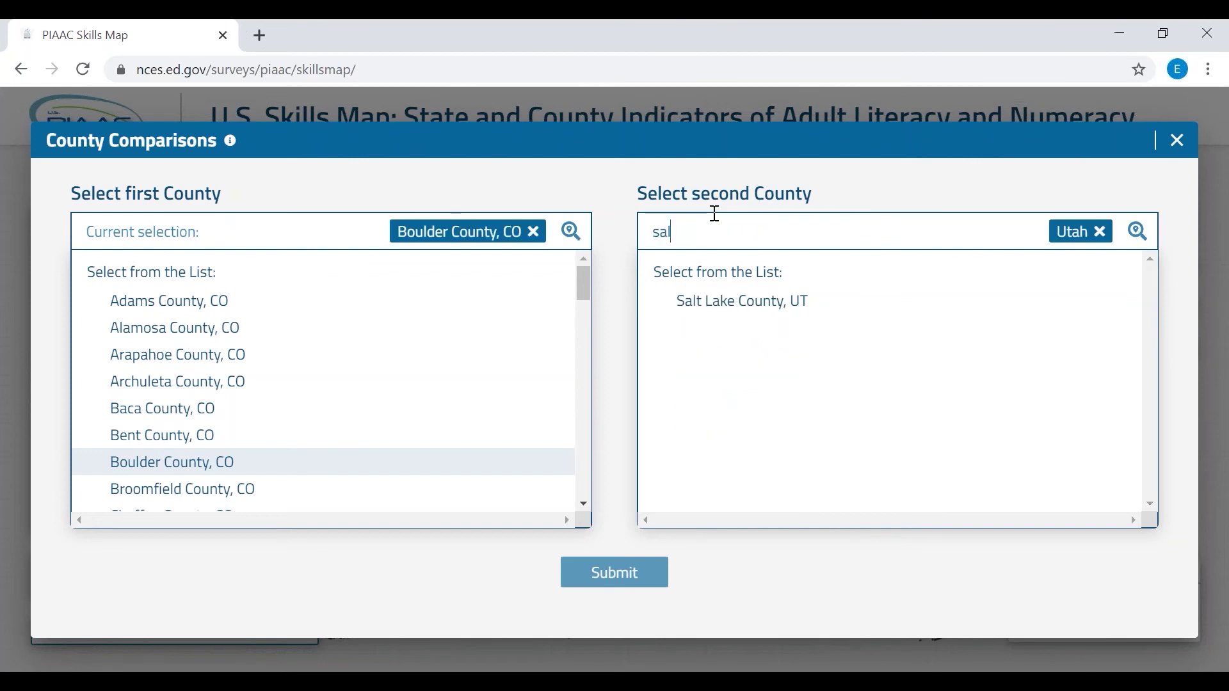
click(716, 307)
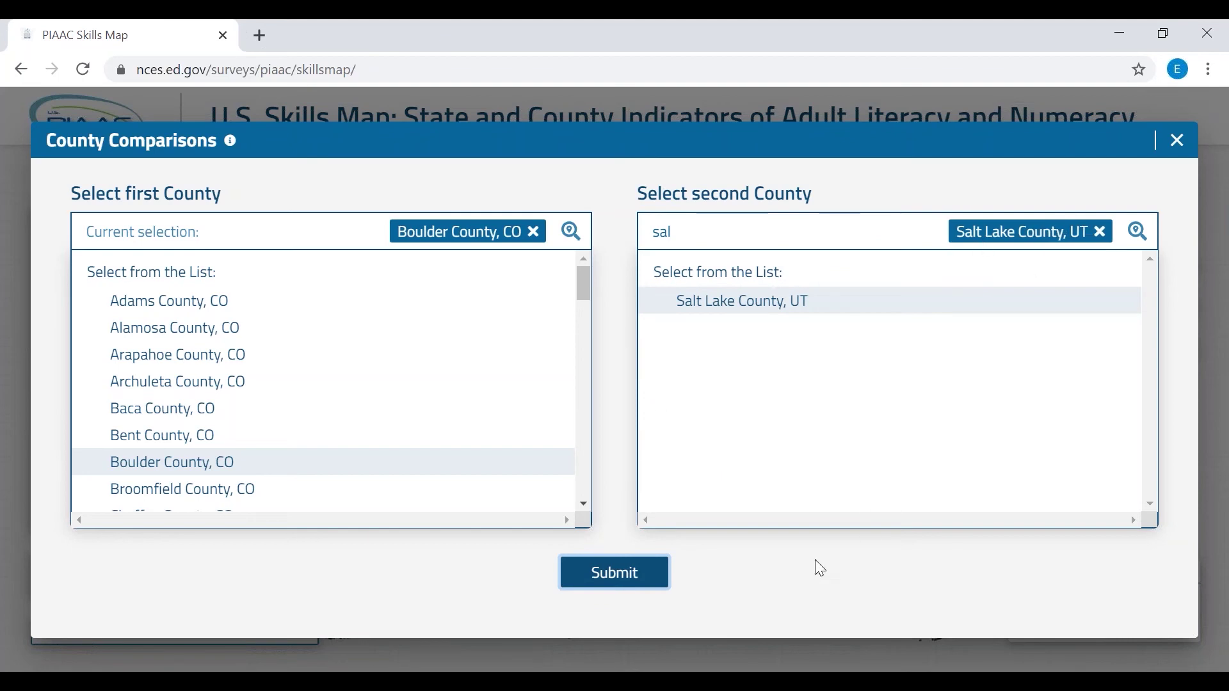
click(649, 574)
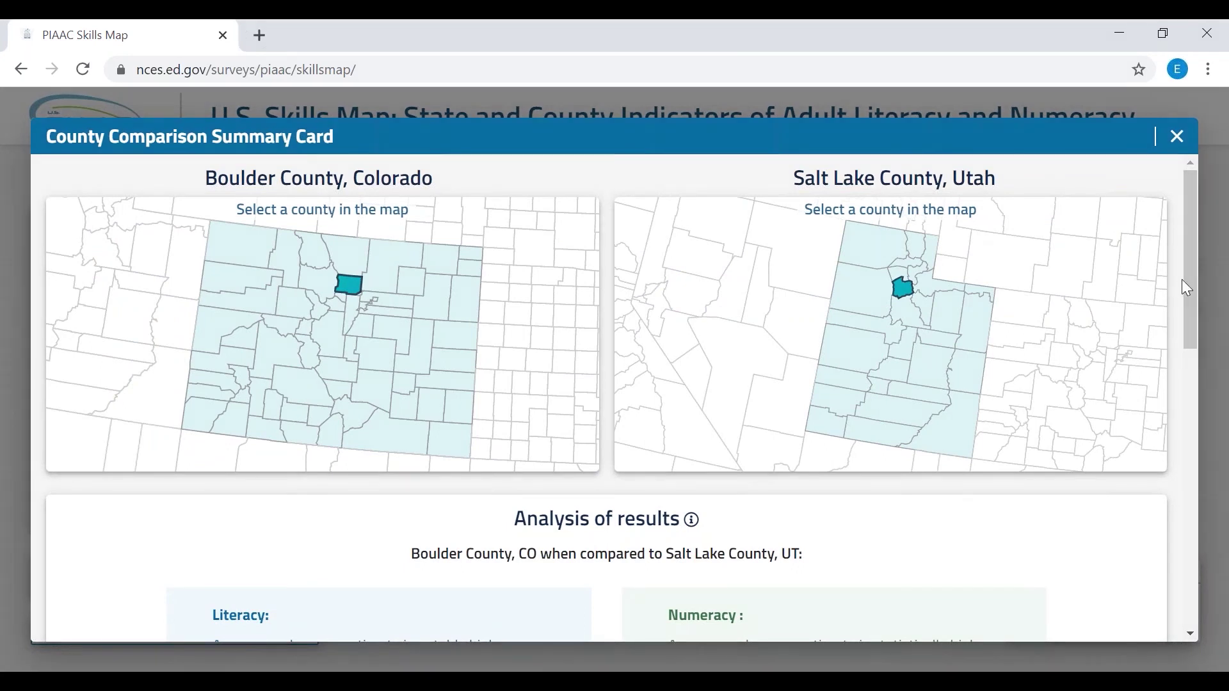
- Review the analysis of results and the literacy and numeracy results for Boulder County and Salt Lake County
drag(1183, 280, 1190, 382)
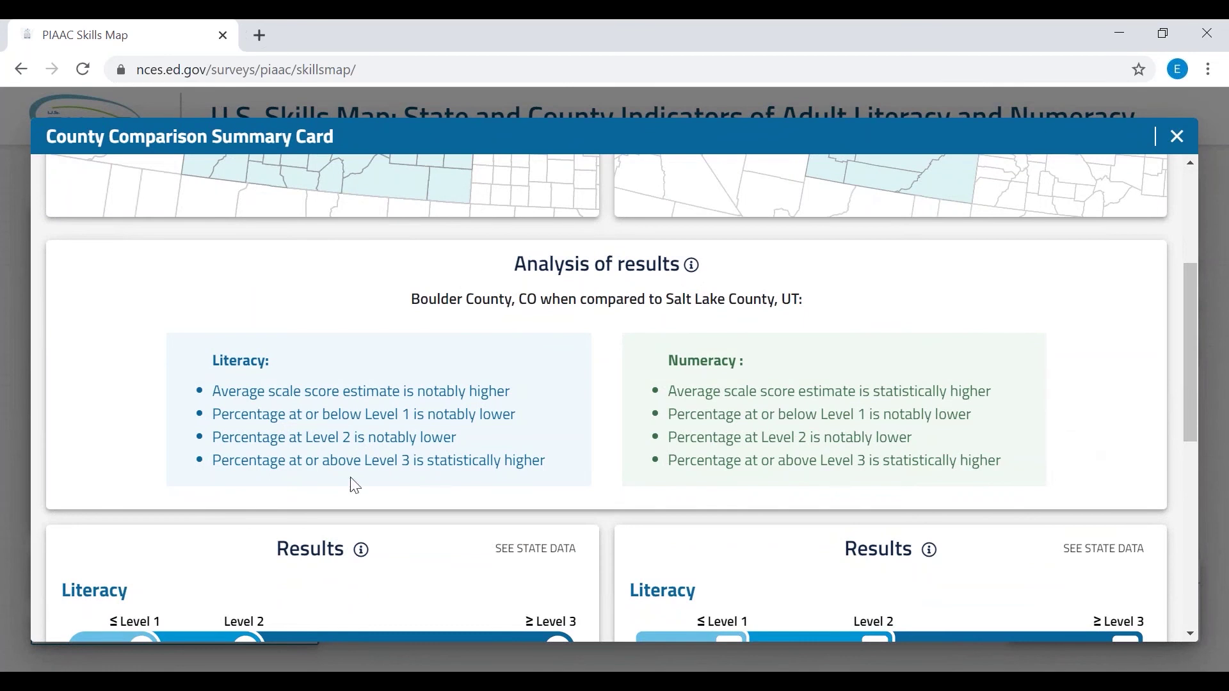
scroll(479, 494, down, 2)
scroll(481, 493, down, 2)
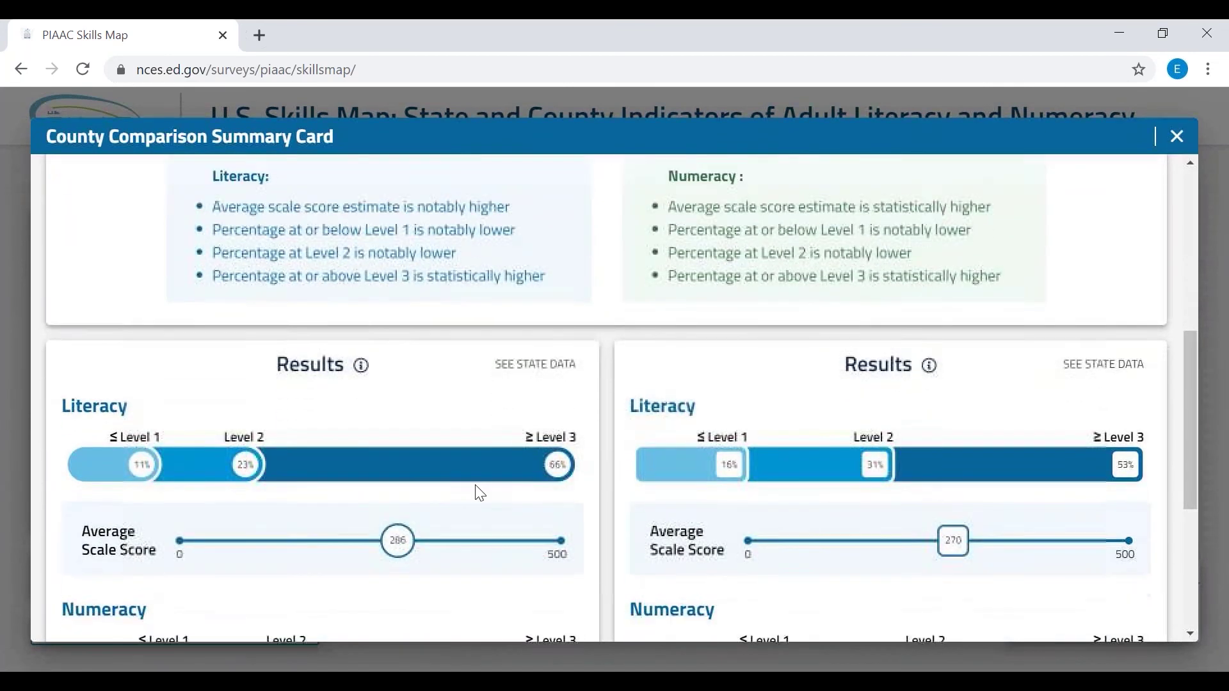
scroll(475, 486, down, 1)
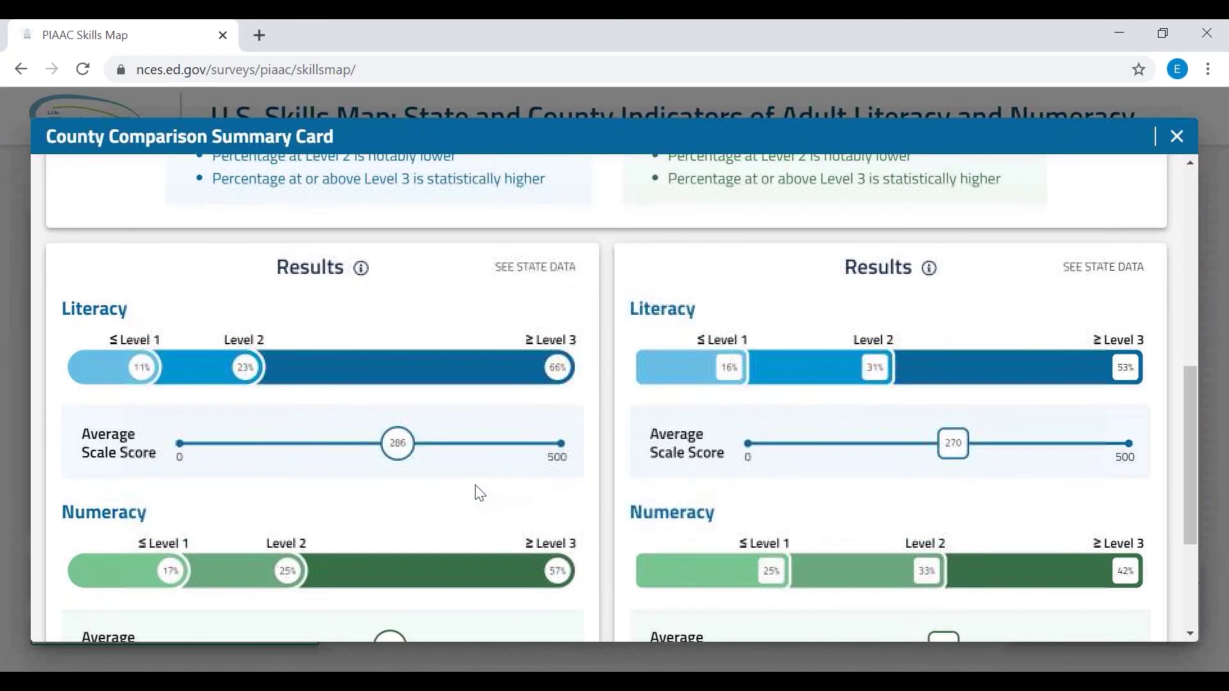
scroll(480, 493, down, 1)
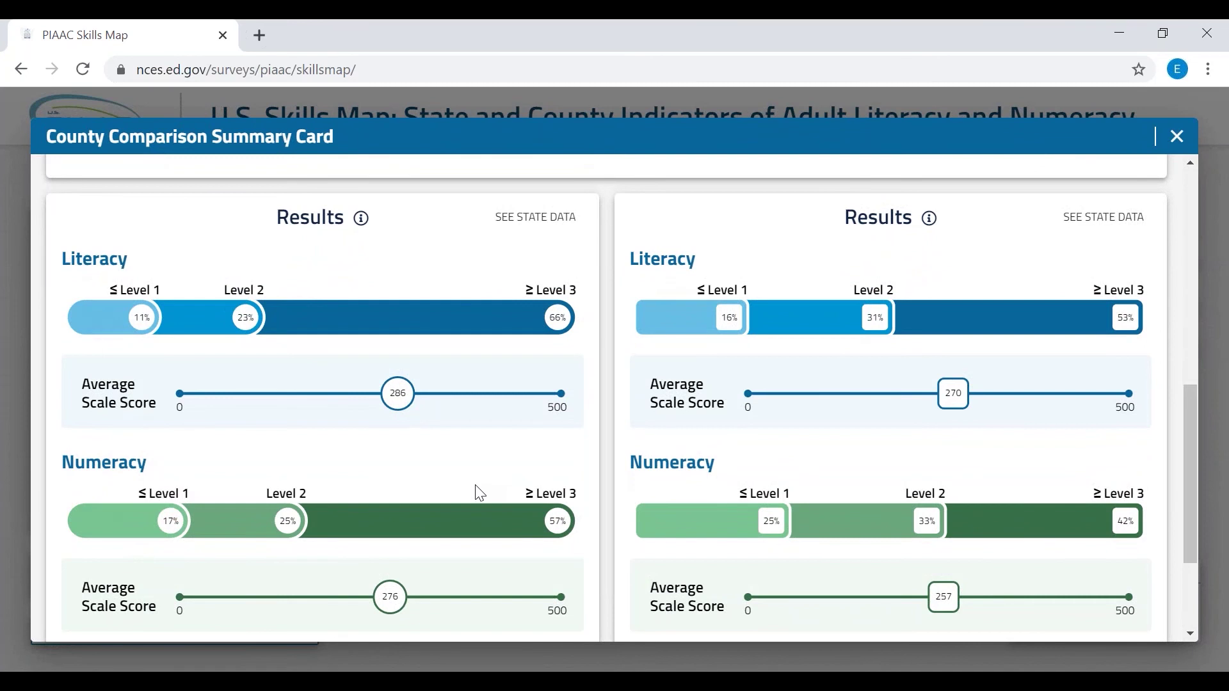
drag(1192, 543, 1192, 545)
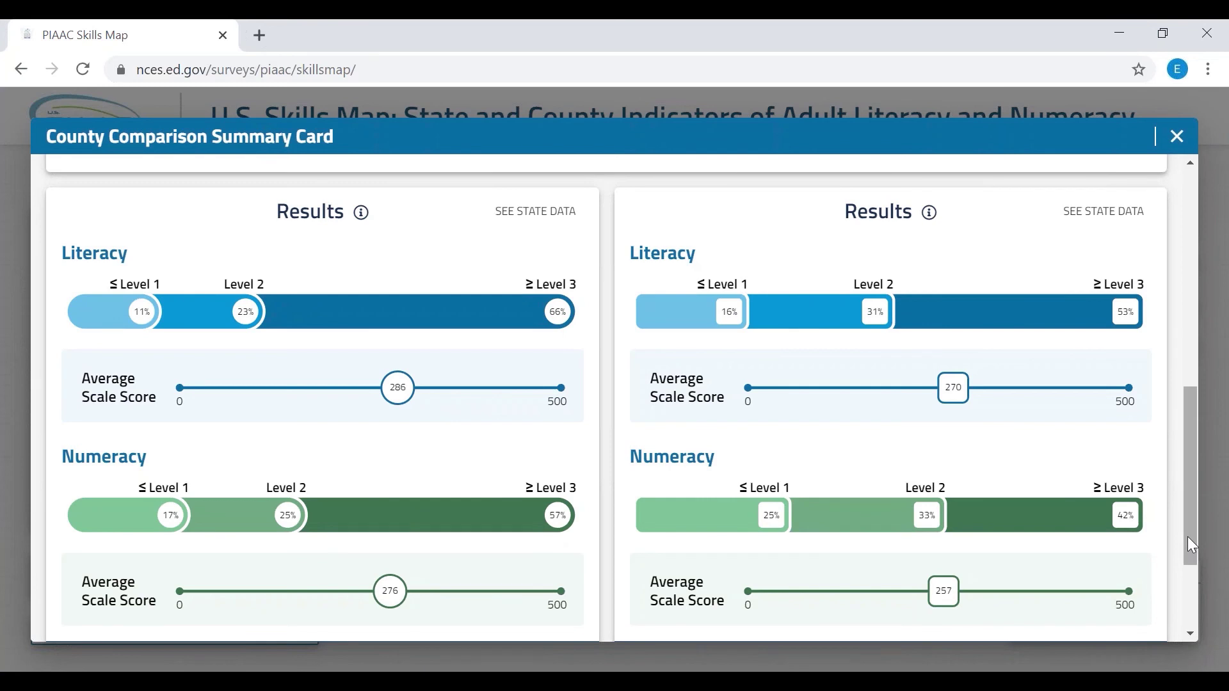
drag(1188, 536, 1173, 609)
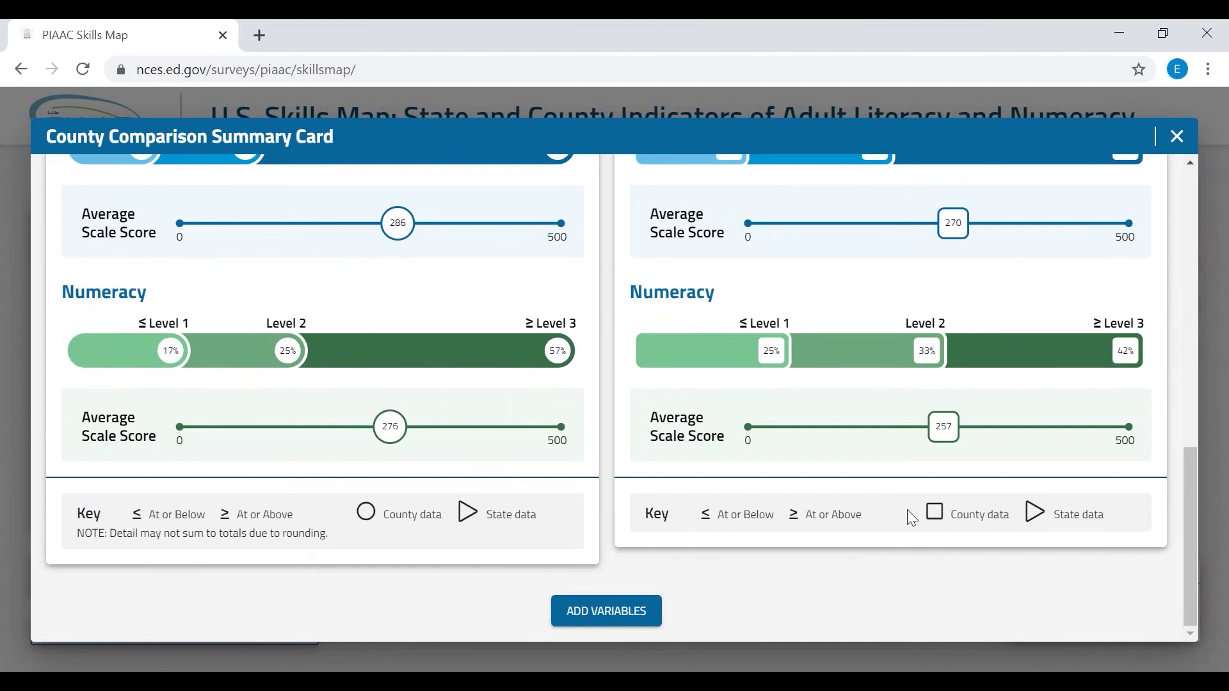
- Add the variables % Male, % More Than High School and % Employed to the comparison and view their charts for both counties
click(622, 618)
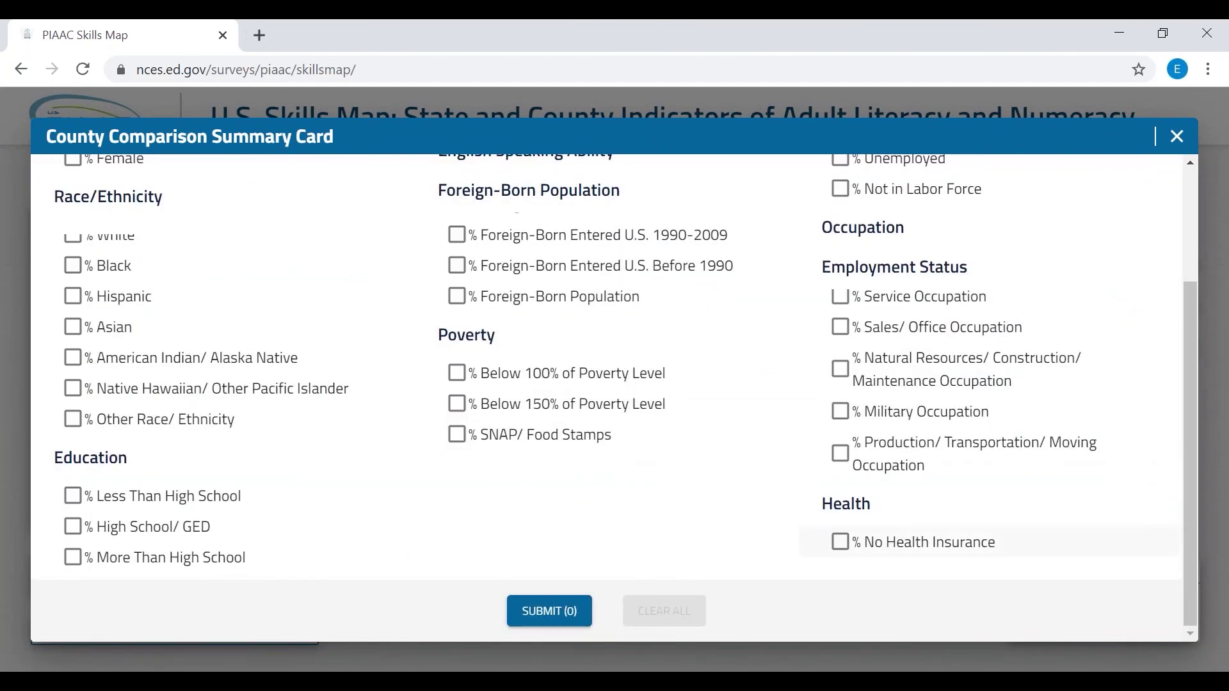
drag(1185, 552, 1201, 364)
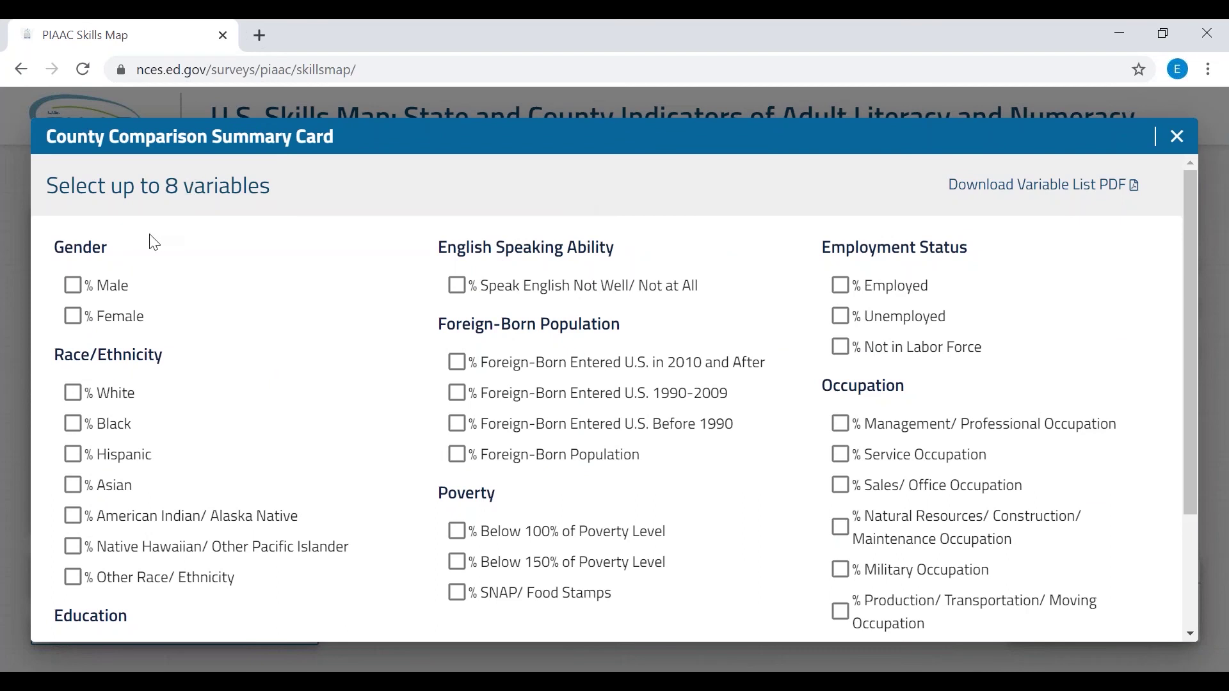
click(75, 288)
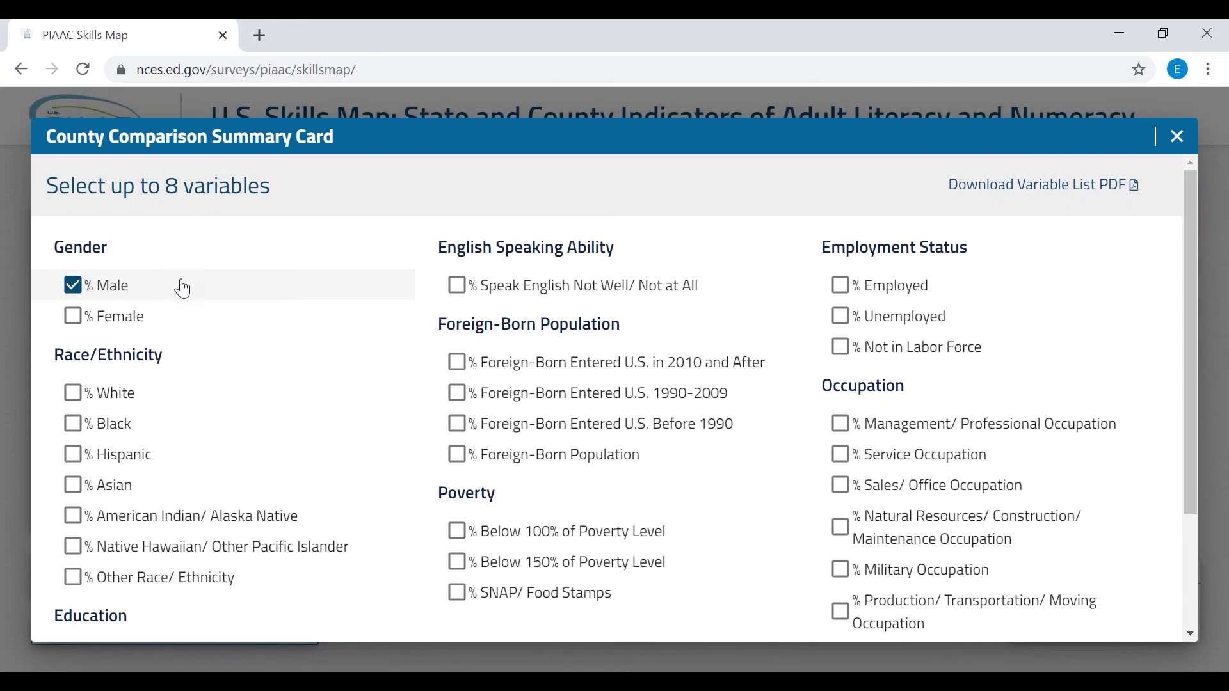
scroll(183, 288, down, 3)
click(171, 558)
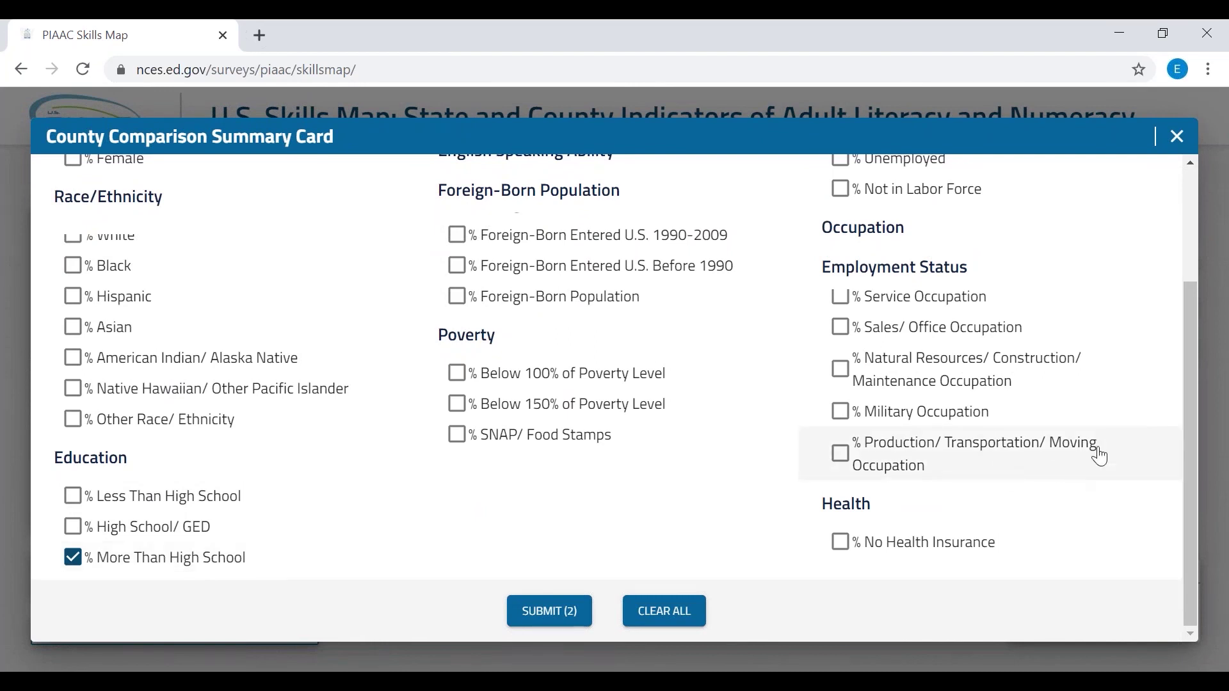
drag(1199, 406, 1183, 275)
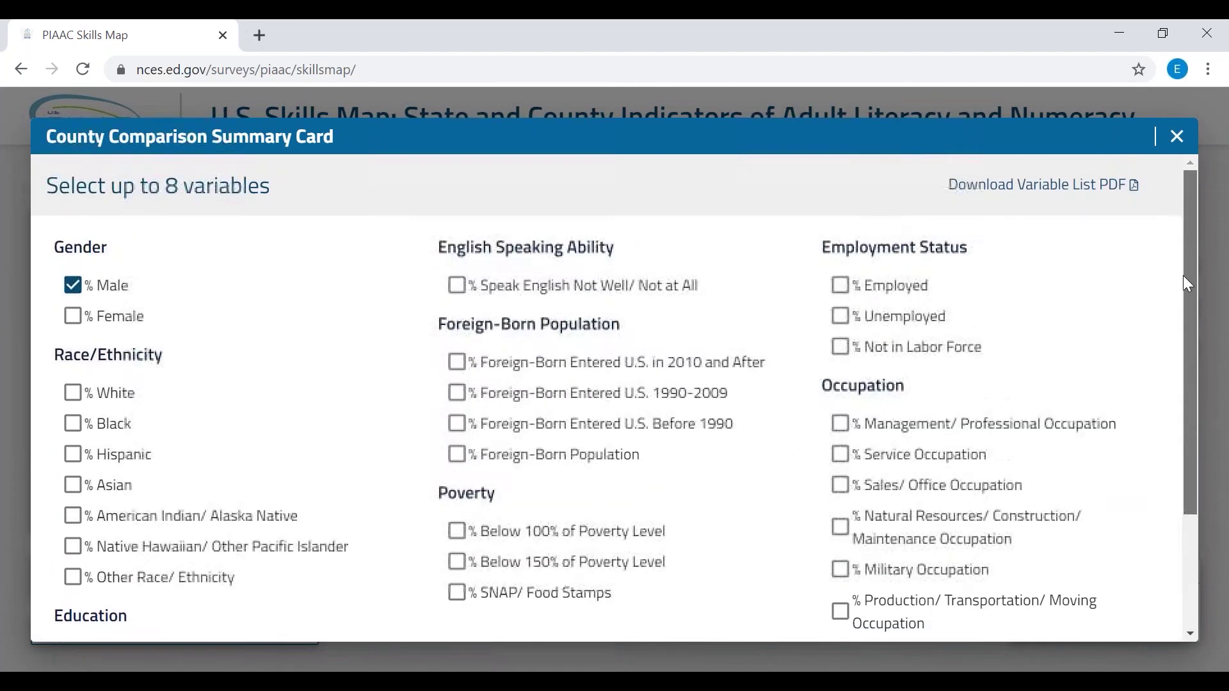
click(1053, 290)
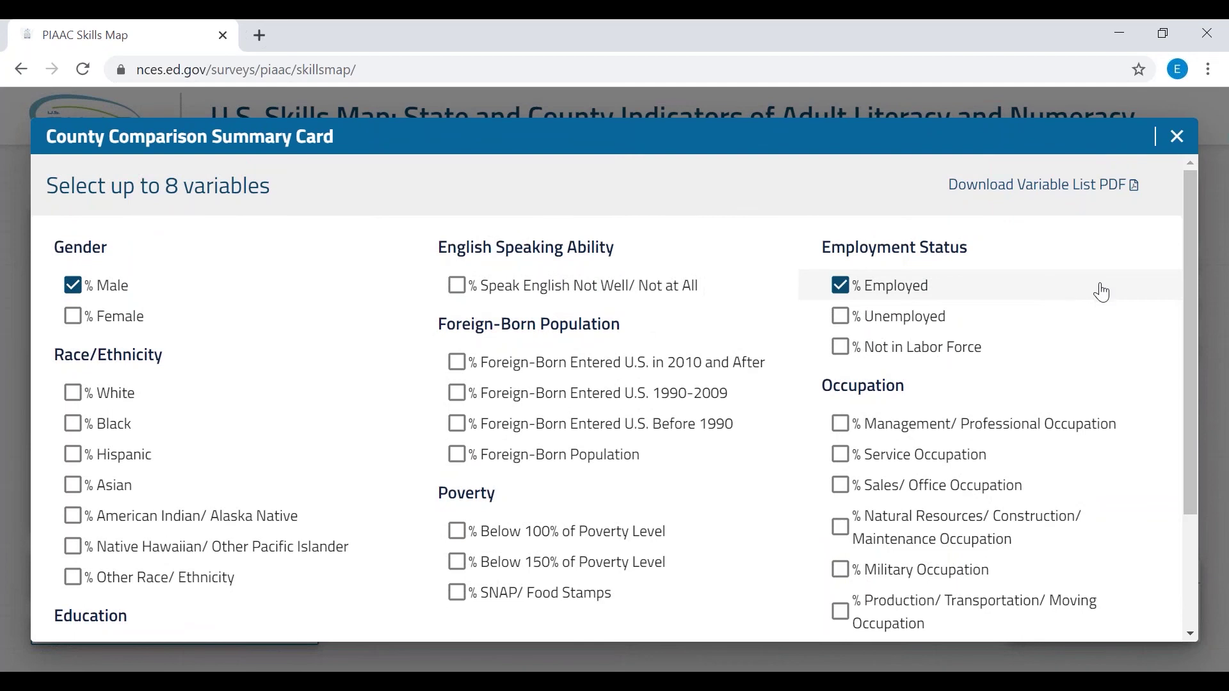
drag(1189, 253, 1184, 407)
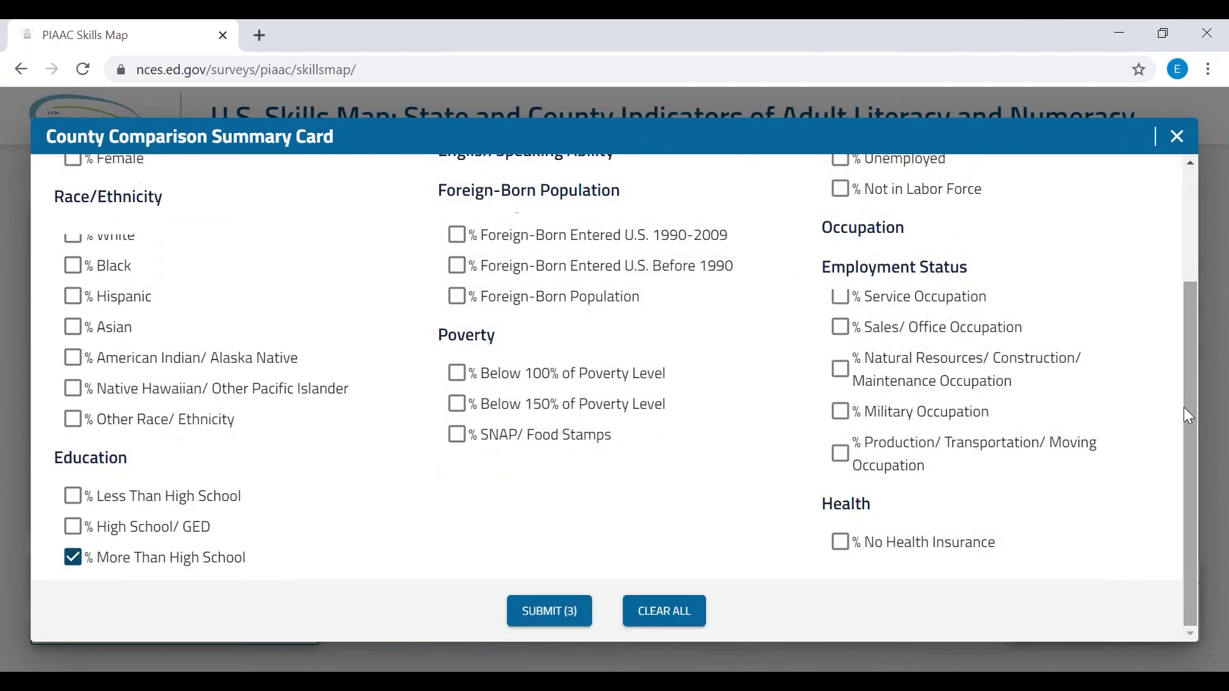
click(550, 611)
scroll(615, 397, down, 2)
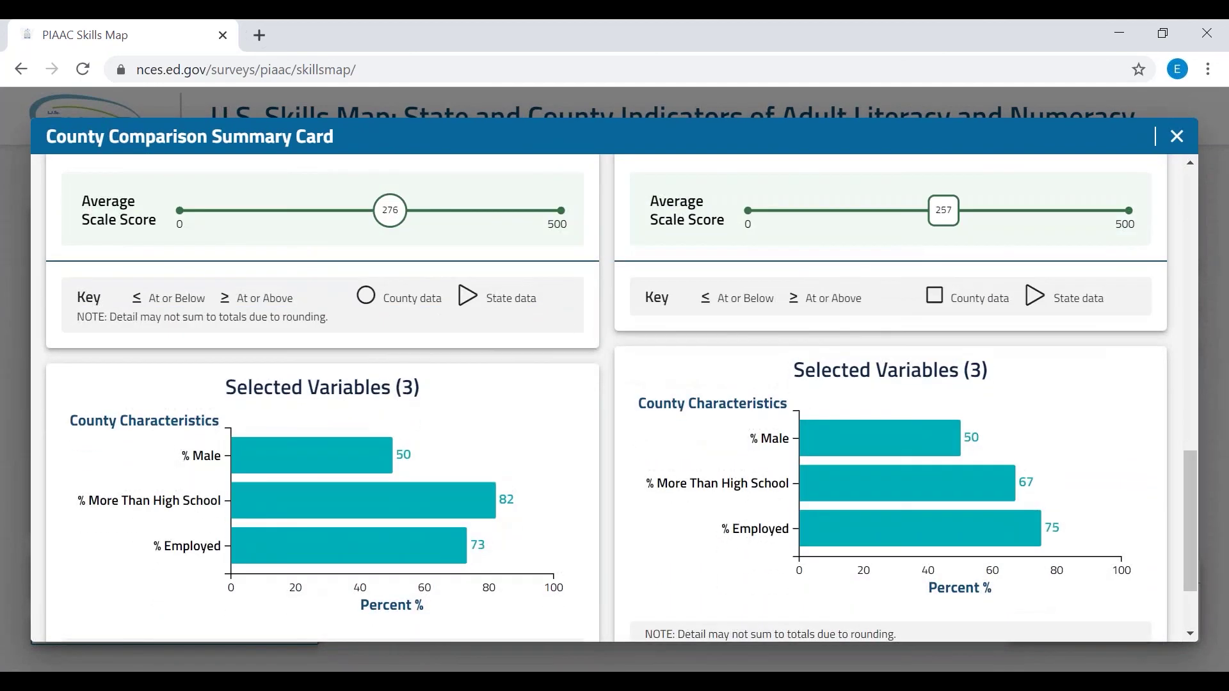
scroll(614, 397, down, 2)
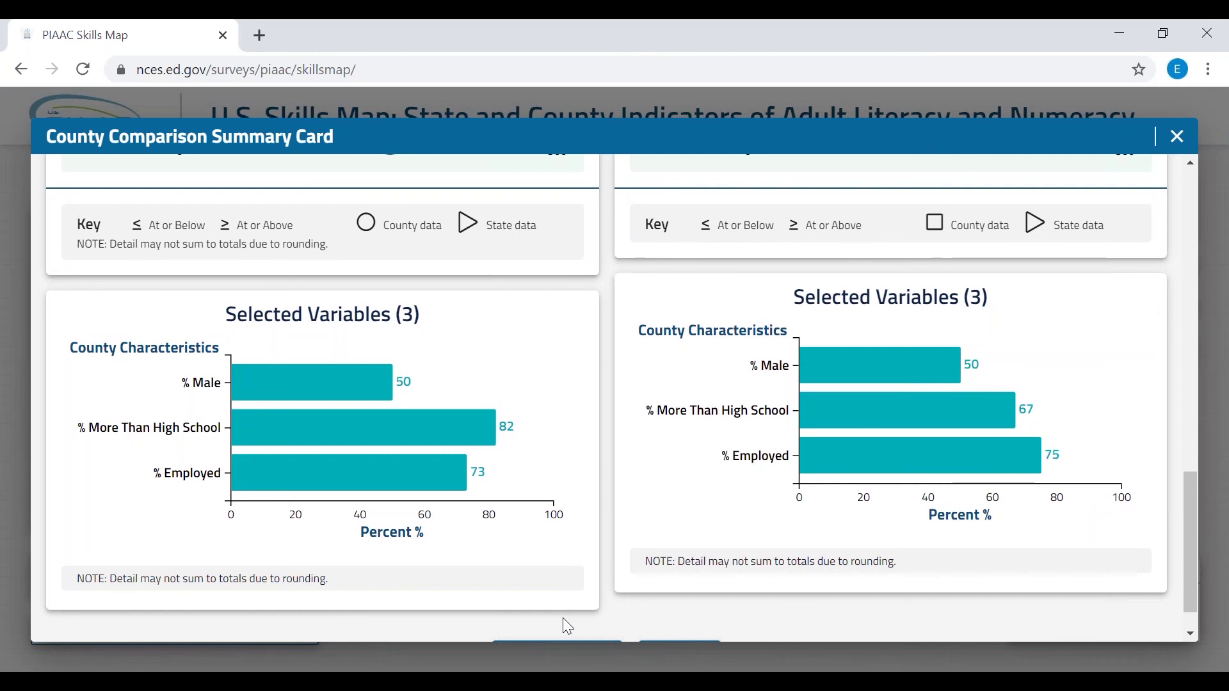
- Switch the first county to Fremont County on the Colorado map, review its variable charts against Salt Lake County, and close the summary card
scroll(502, 384, up, 3)
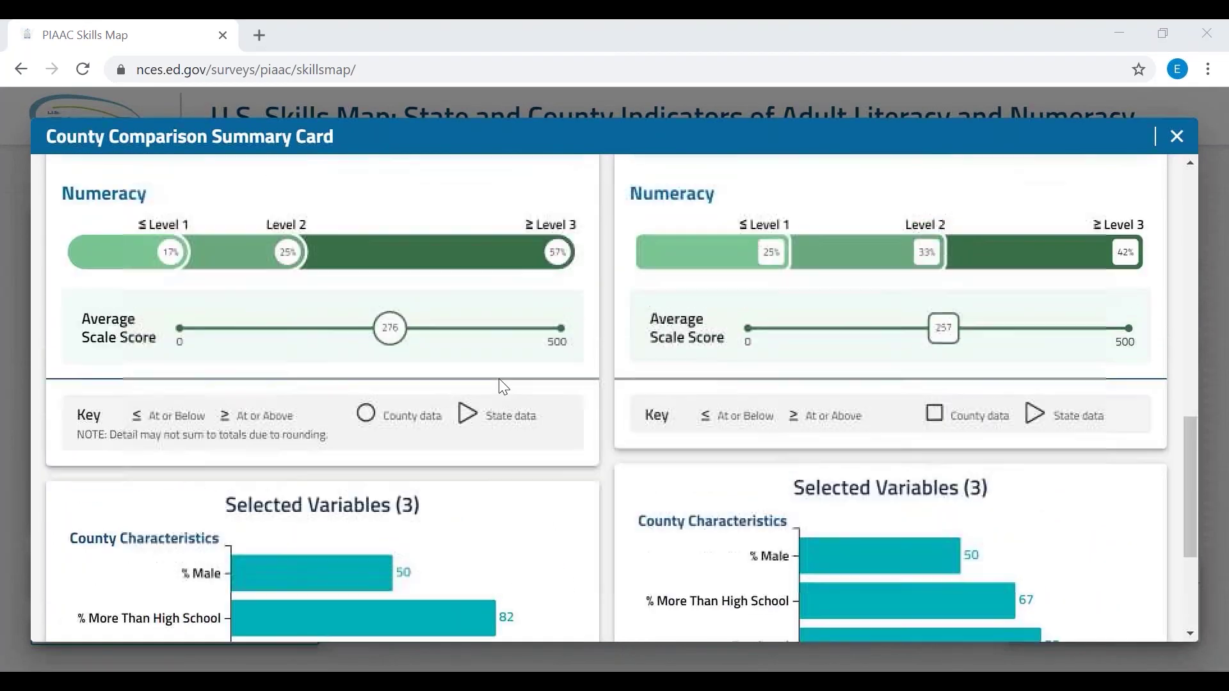
scroll(503, 386, up, 10)
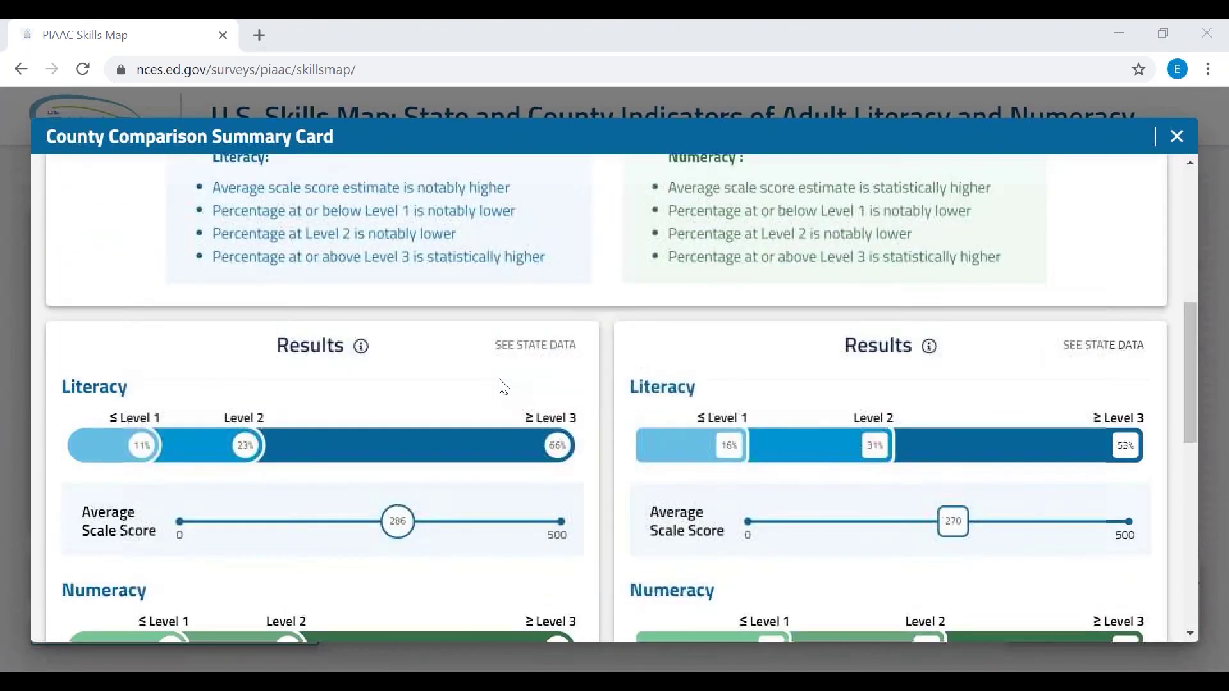
scroll(504, 386, up, 3)
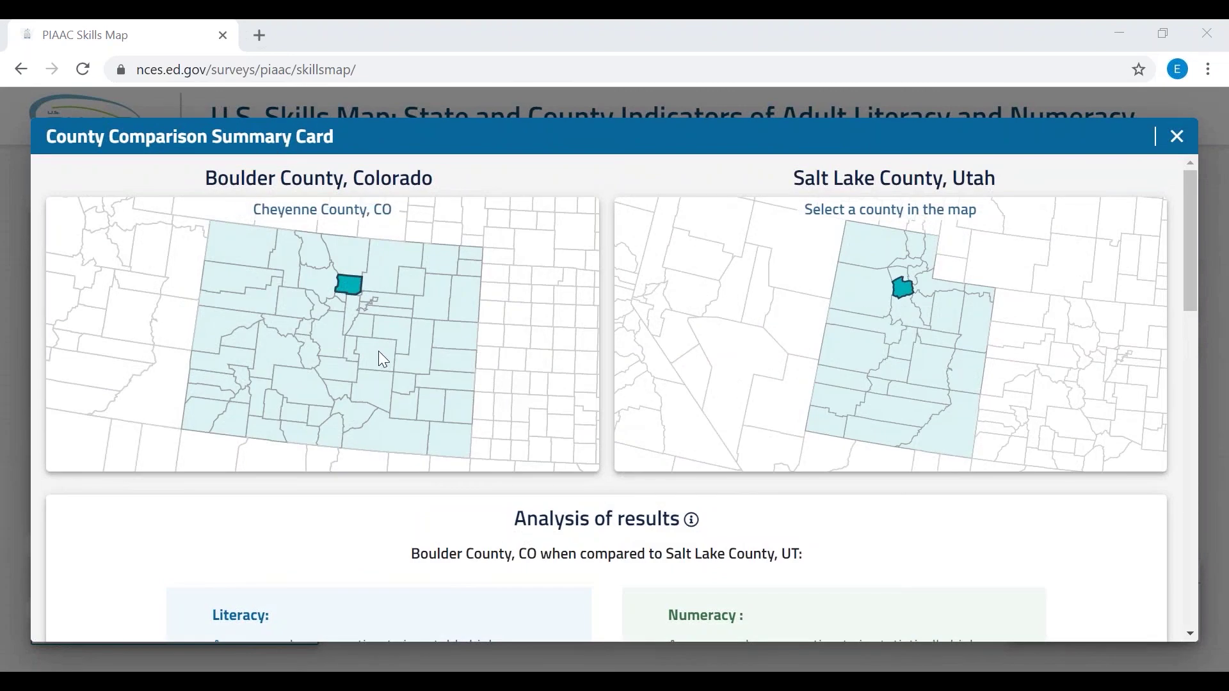
click(340, 378)
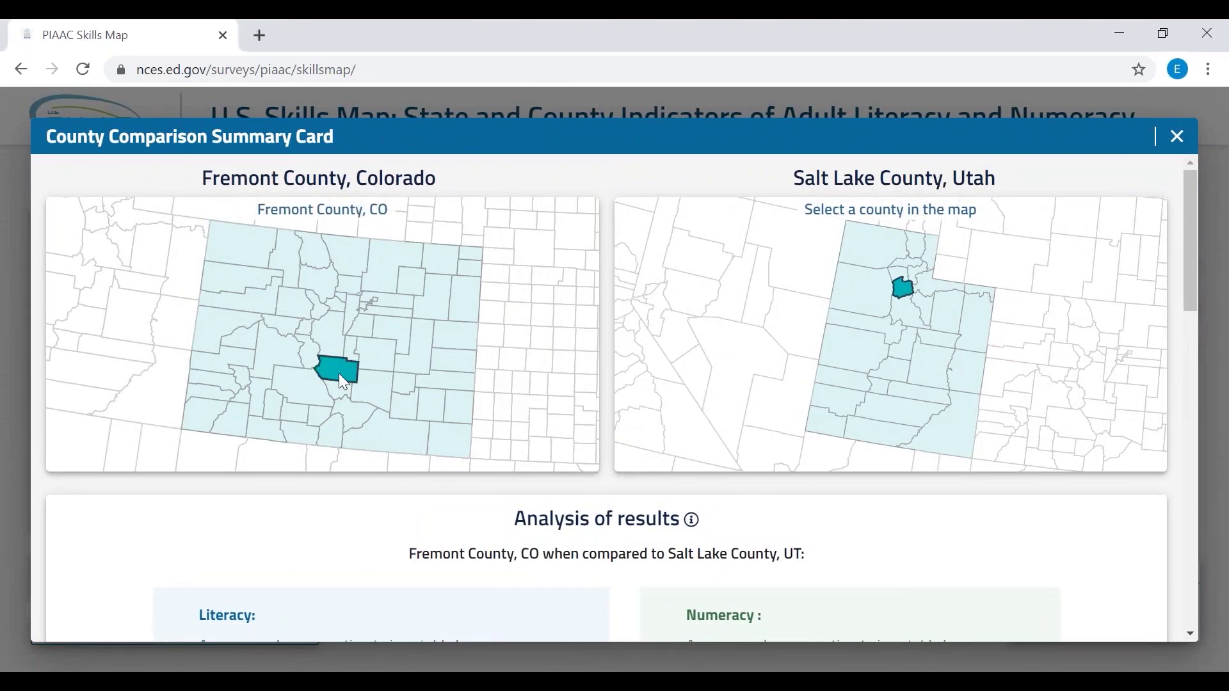
scroll(339, 375, down, 15)
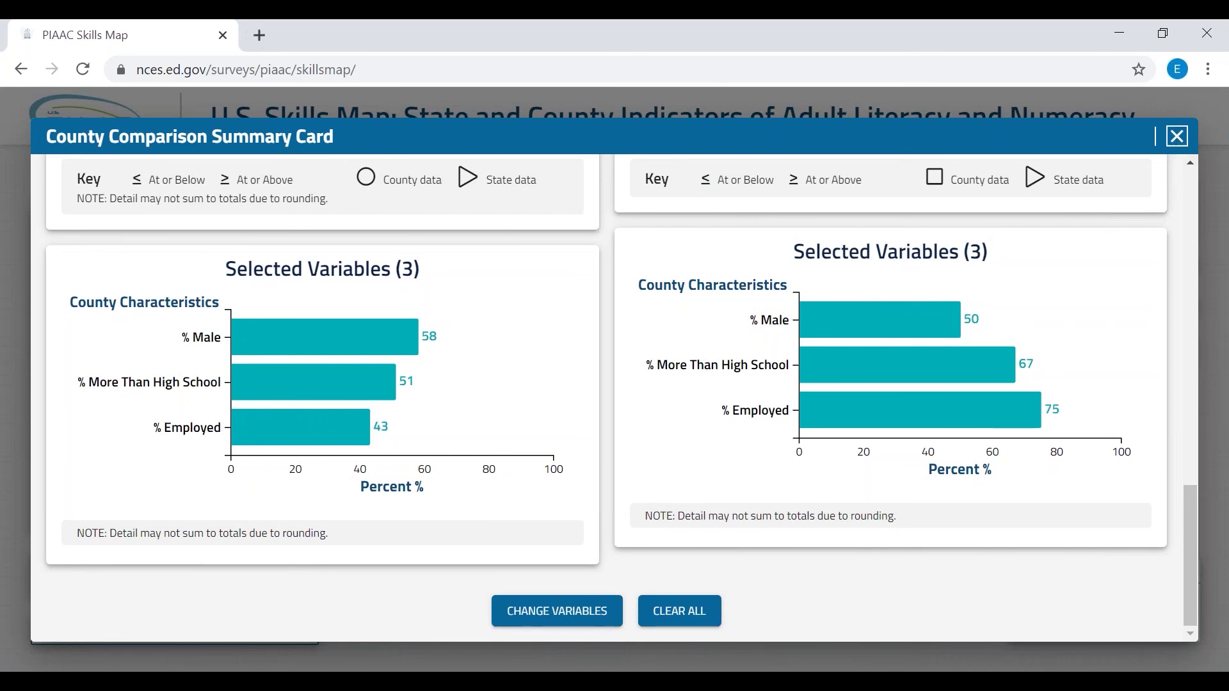
click(1178, 137)
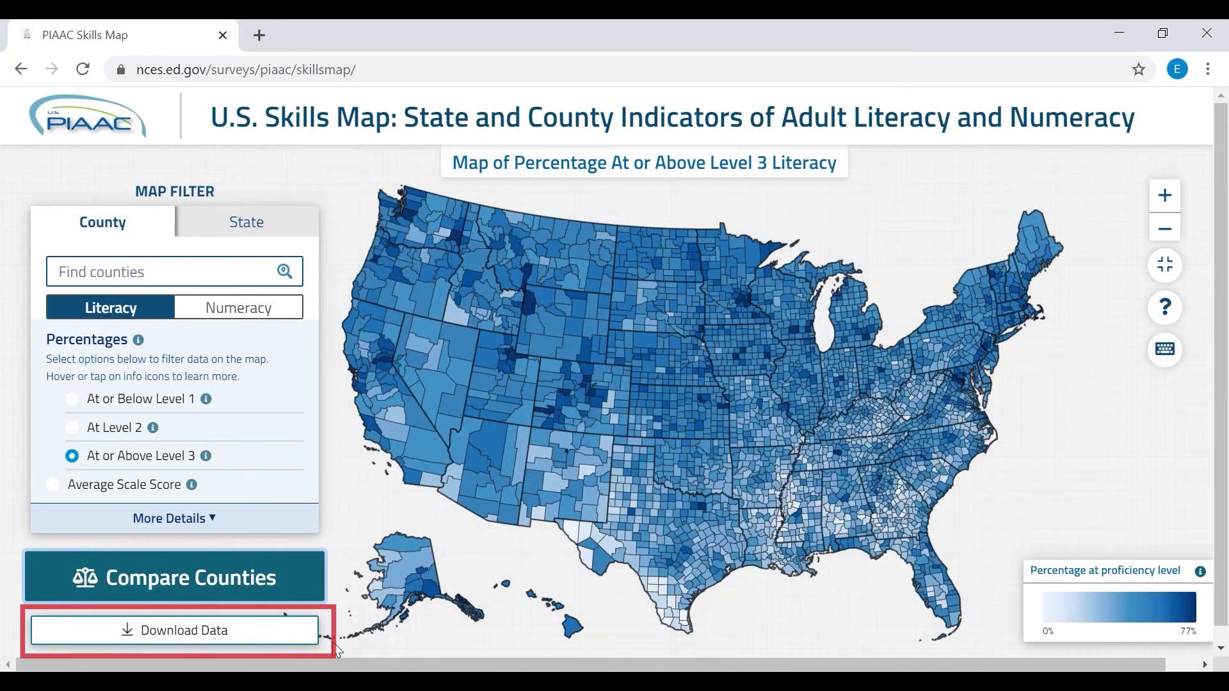
- Download the skills map dataset, view its County sheet in Excel, and close the workbook
click(296, 633)
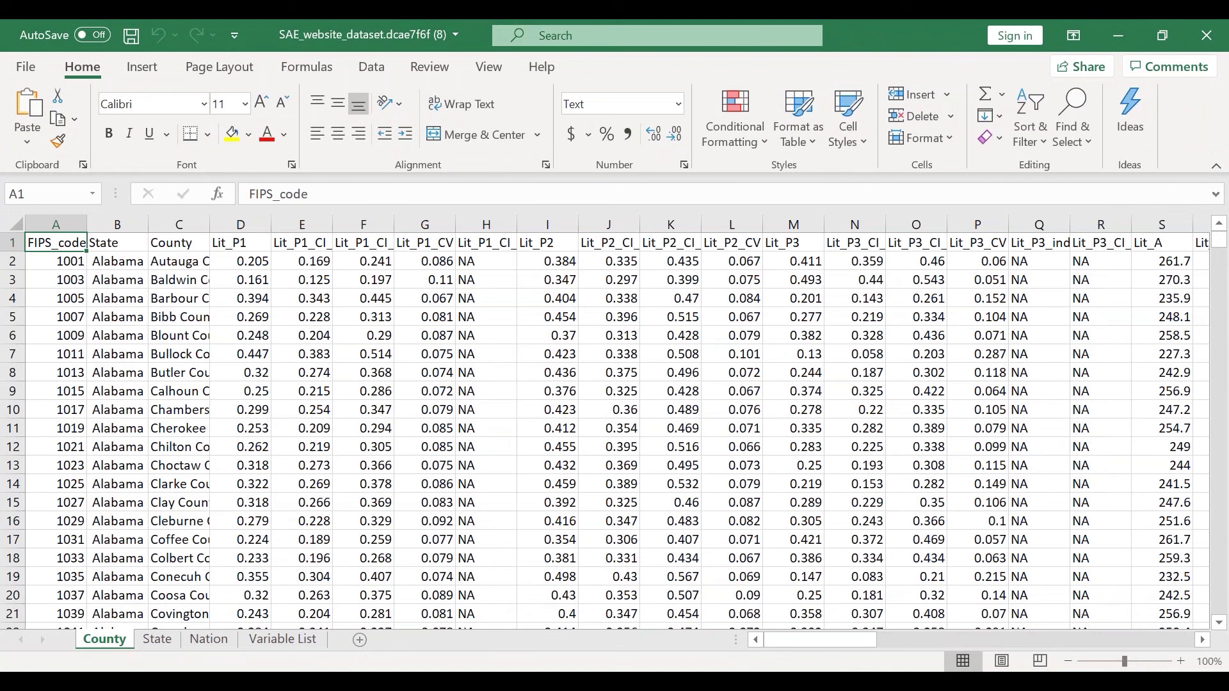
click(1194, 41)
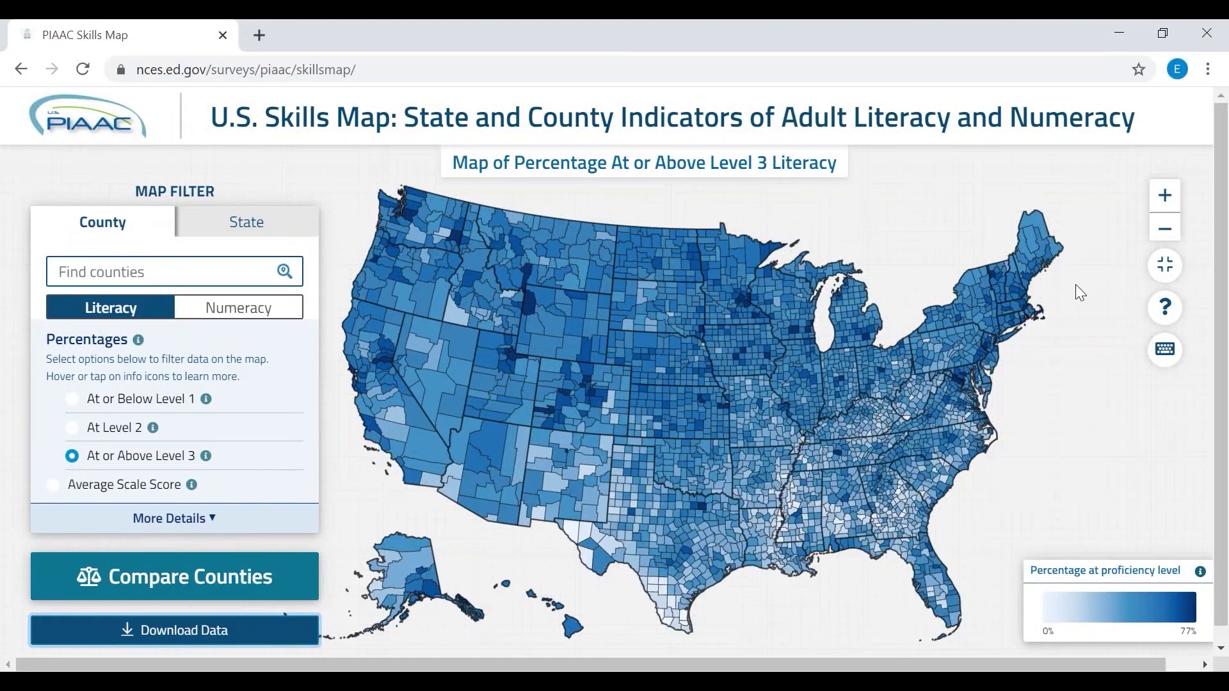
- Read the help text on the small area estimation method, close it, and show the explanation of the Average Scale Score
click(1165, 308)
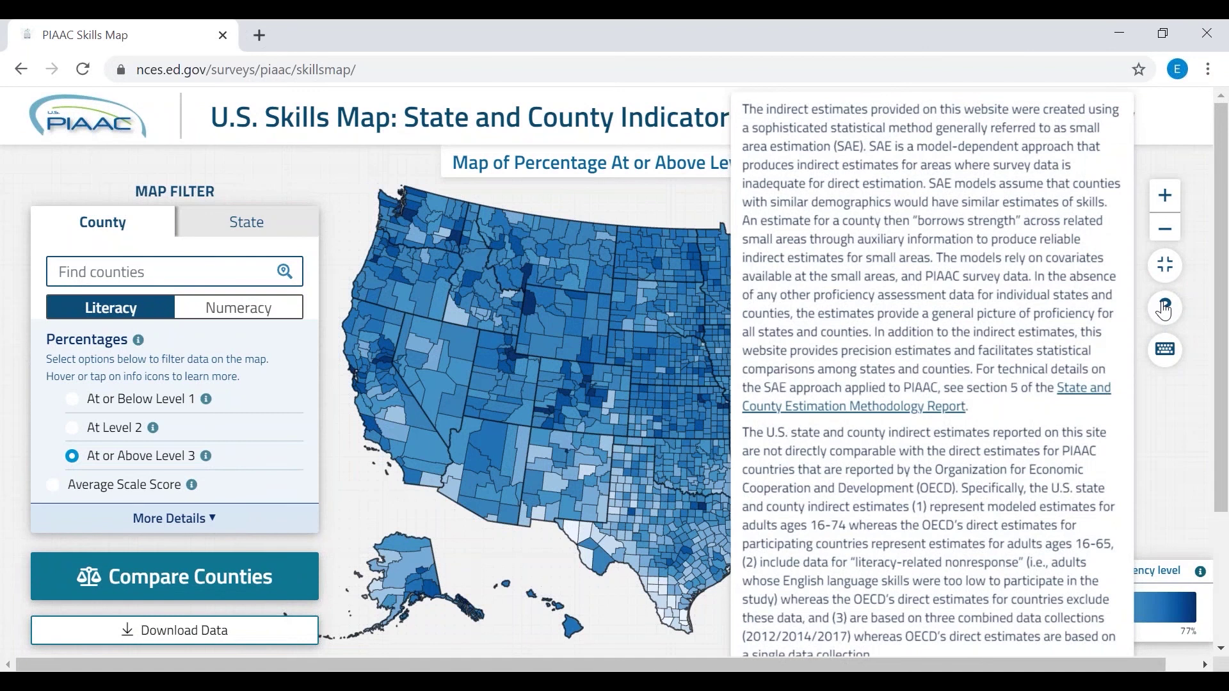
click(217, 469)
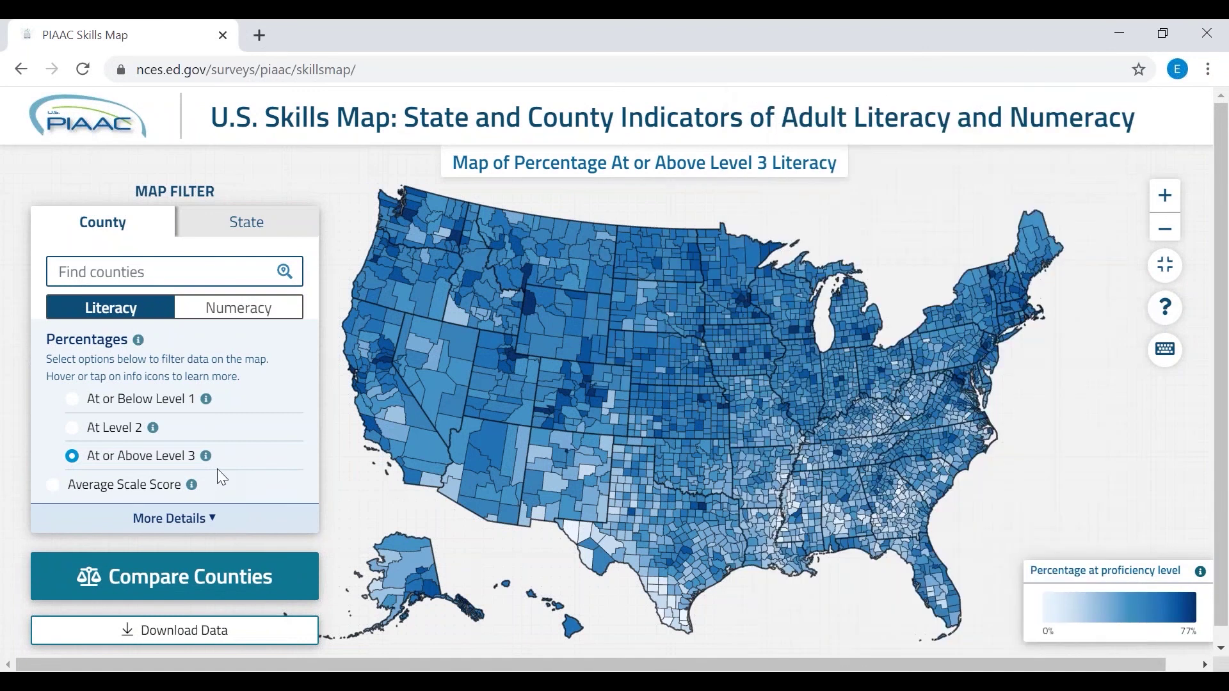
mouse_move(195, 490)
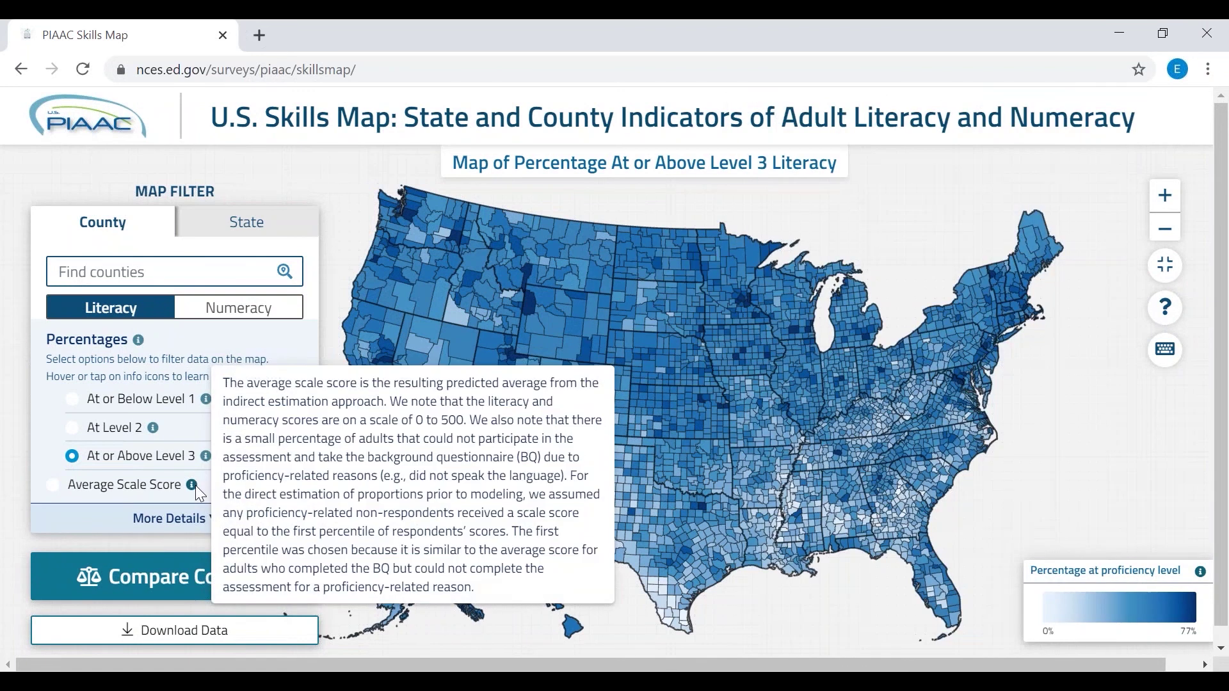